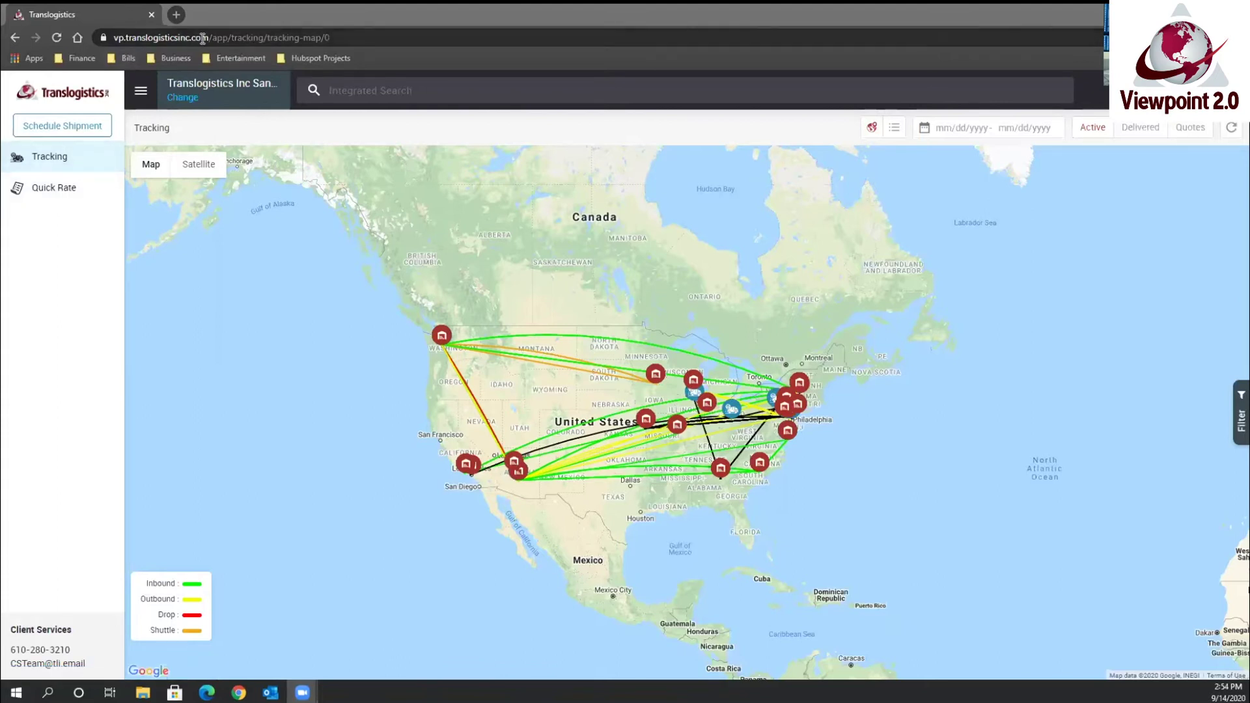
Collapse the side navigation and view the enterprises under Translogistics Inc Sandbox in the Enterprise Hierarchy.
left_click(140, 95)
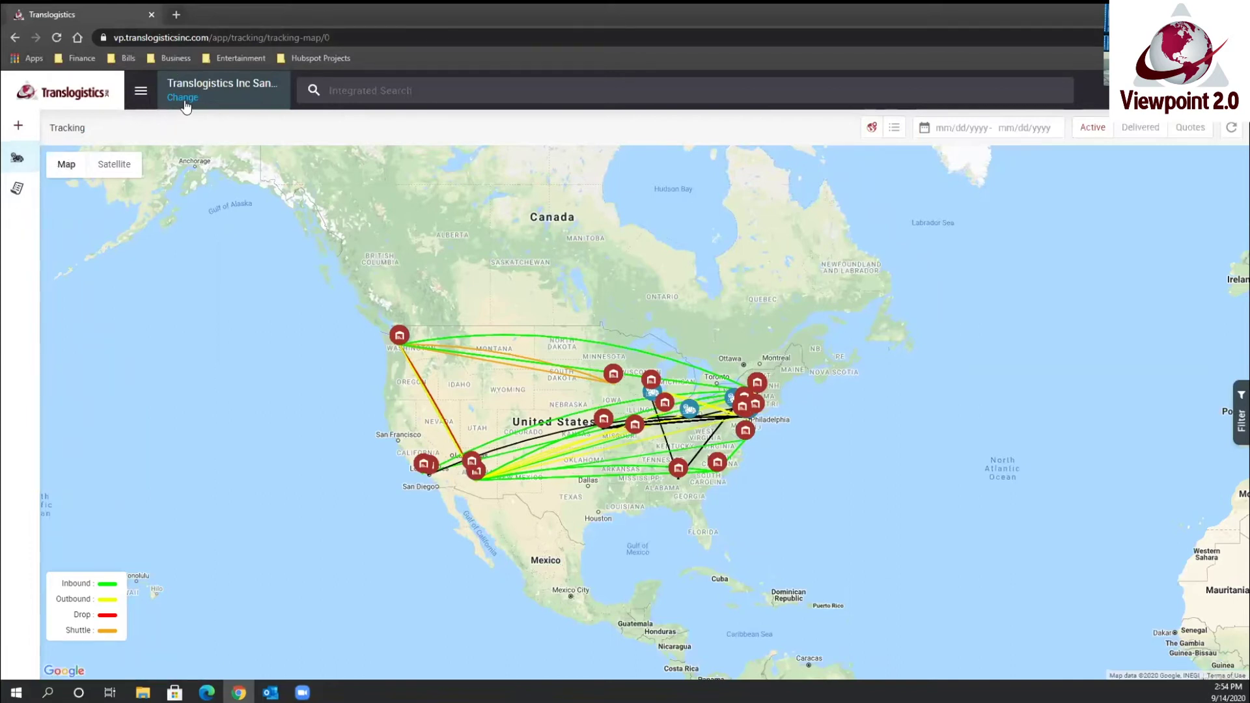
left_click(183, 98)
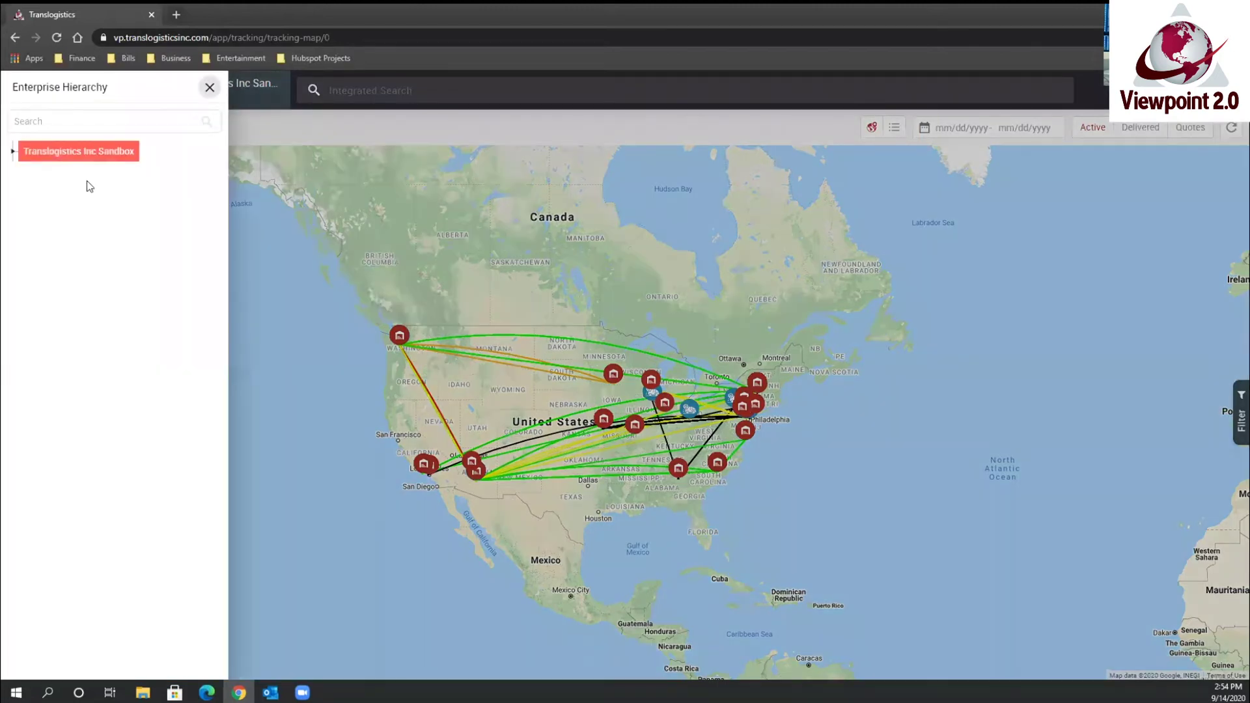
left_click(13, 151)
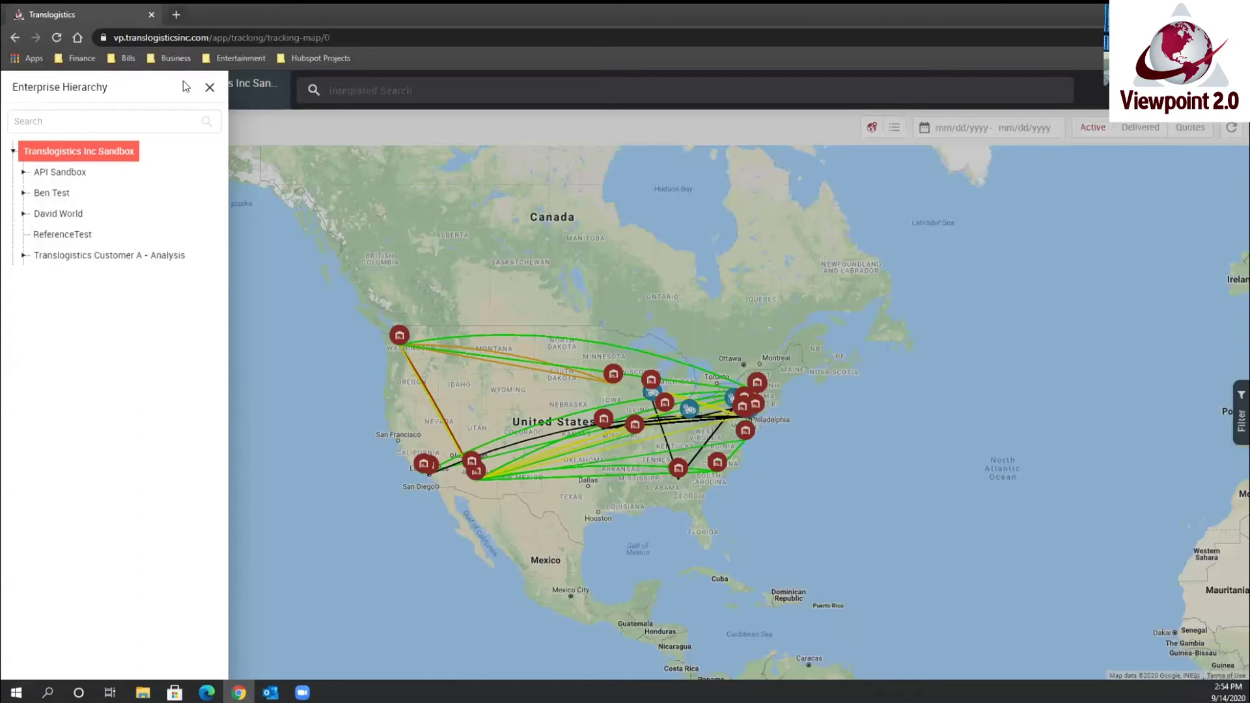
left_click(210, 87)
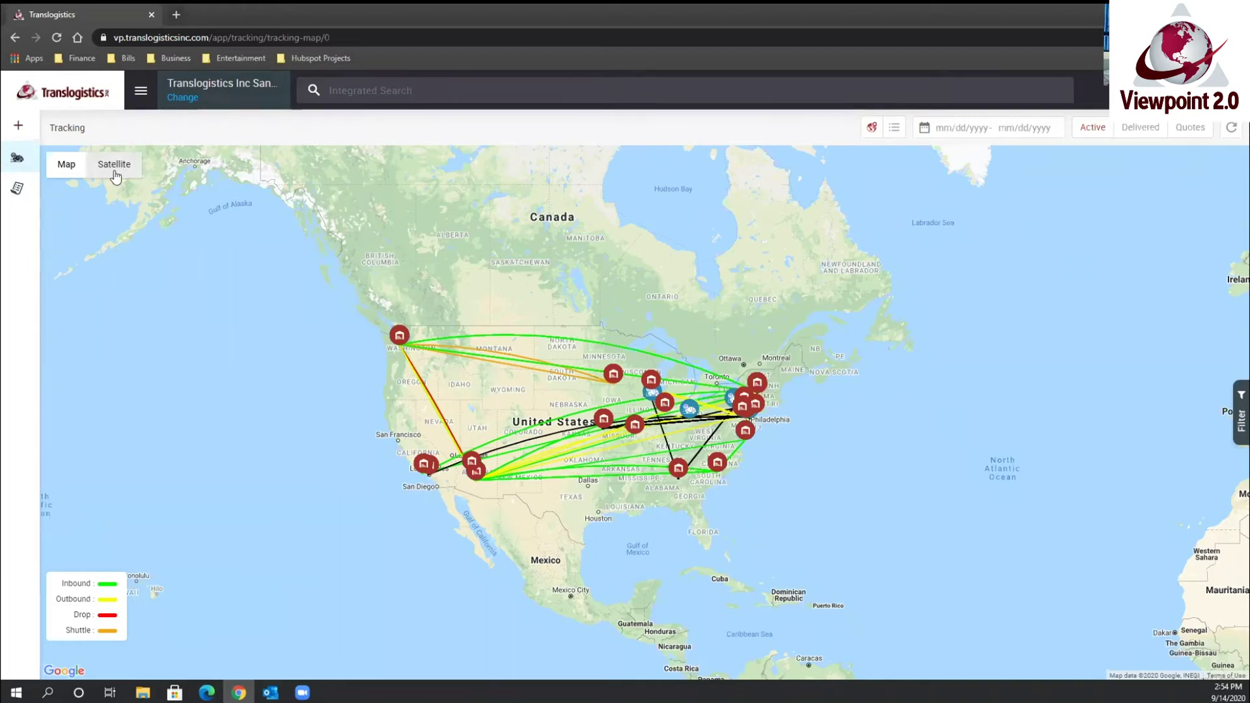
Check the tracking map's date range calendar without choosing any dates, and refresh the map.
mouse_move(68, 168)
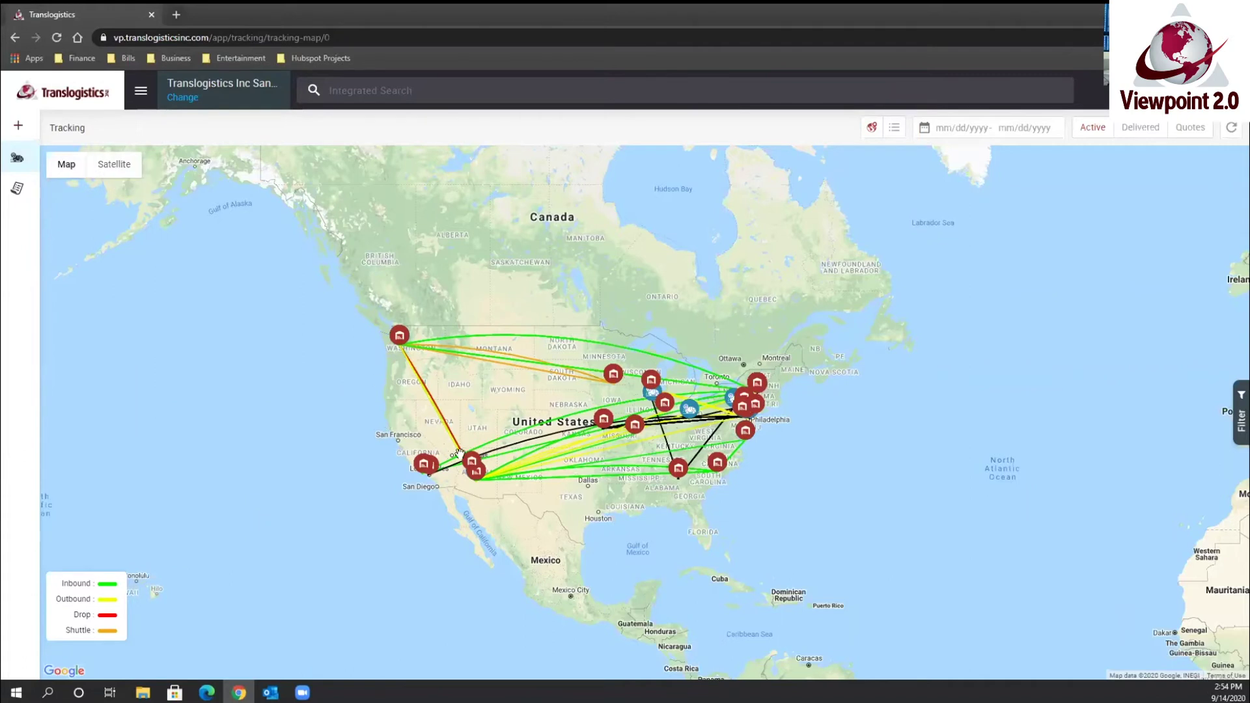
scroll(471, 460, "up", 1)
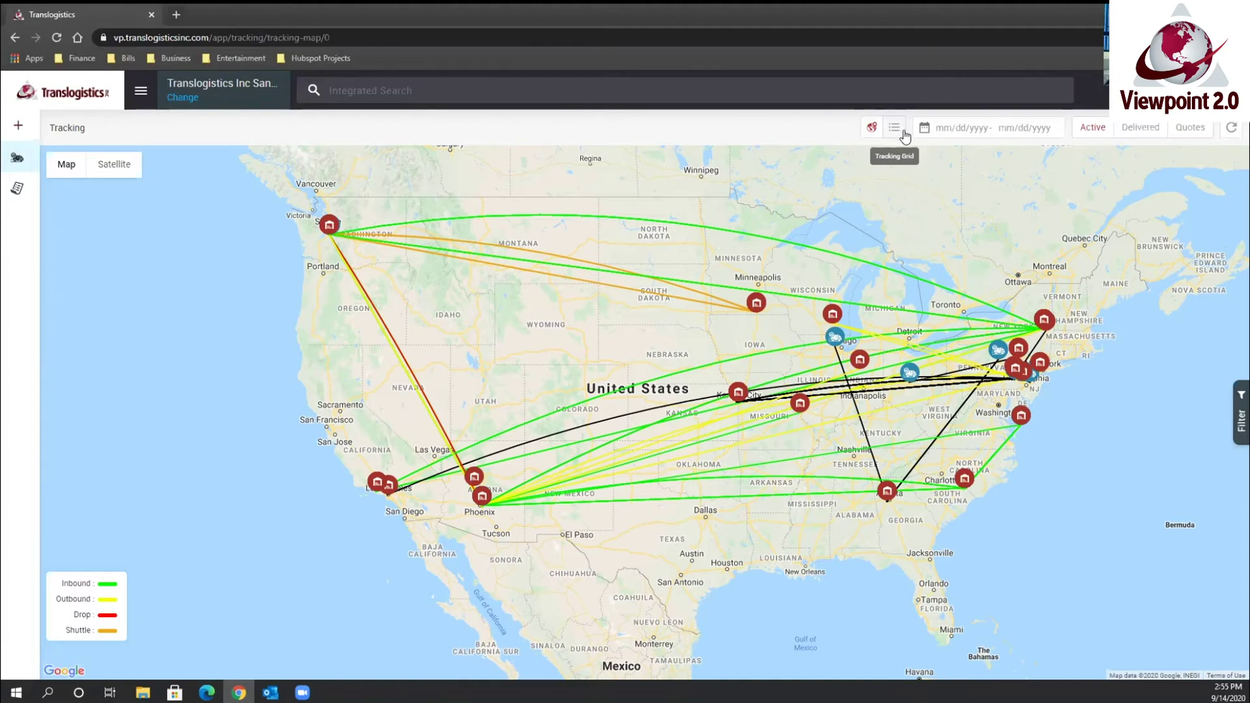
left_click(955, 130)
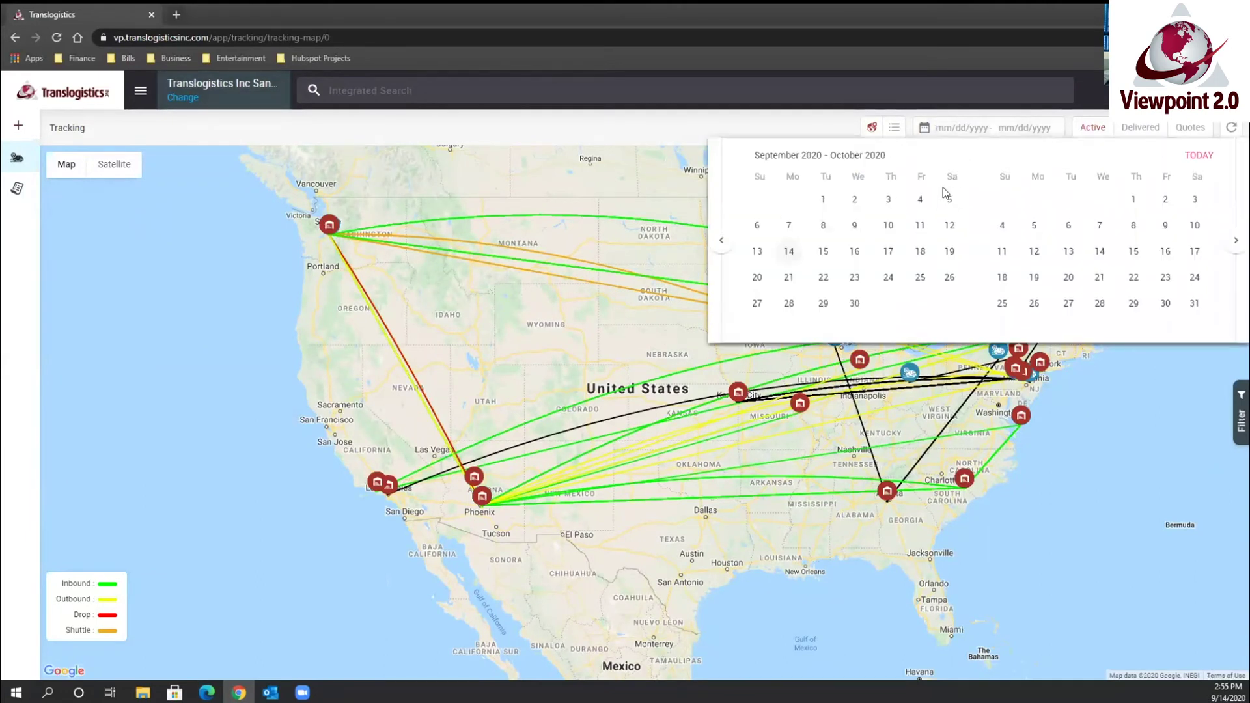
left_click(832, 125)
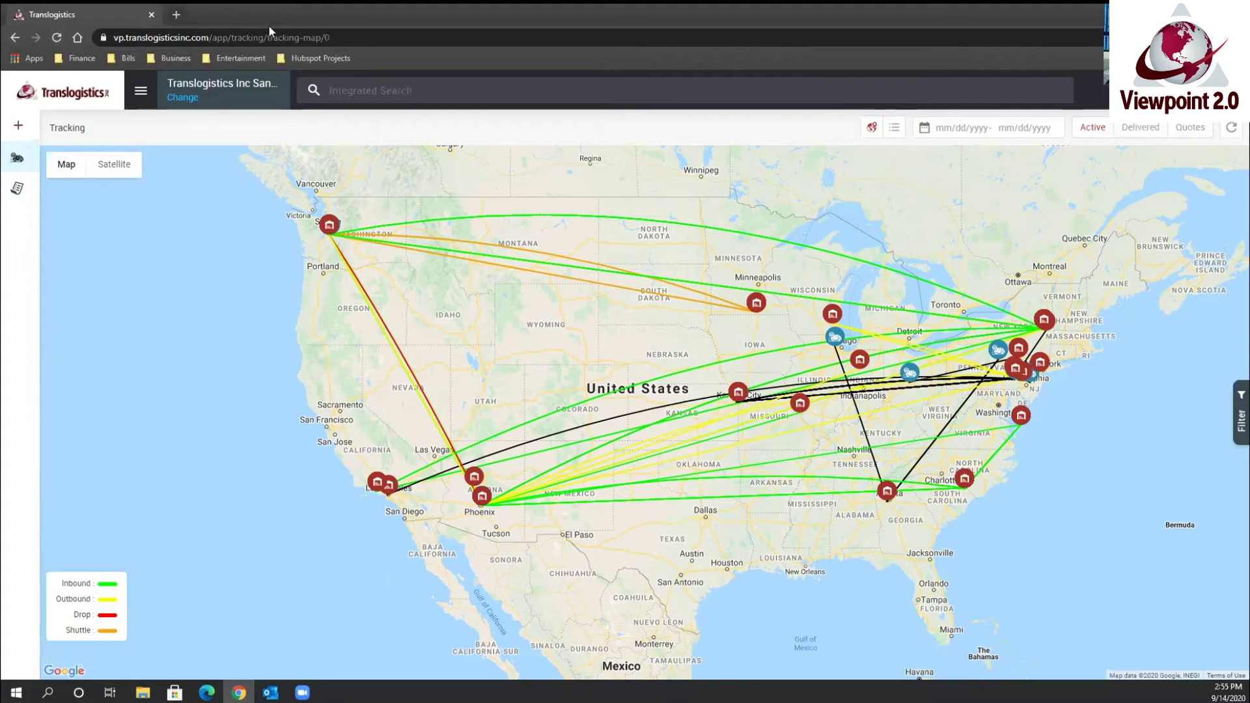
left_click(1232, 134)
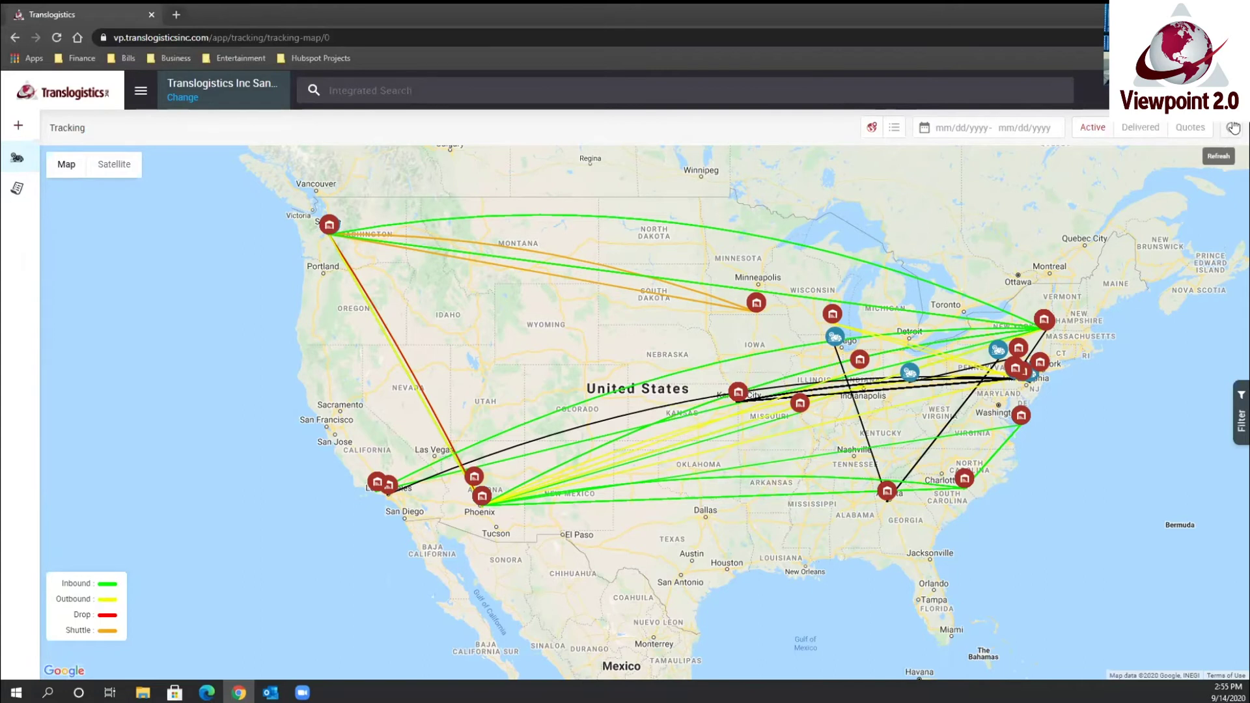
Filter the tracking map to show only shipments with the Inbound direction.
left_click(1235, 406)
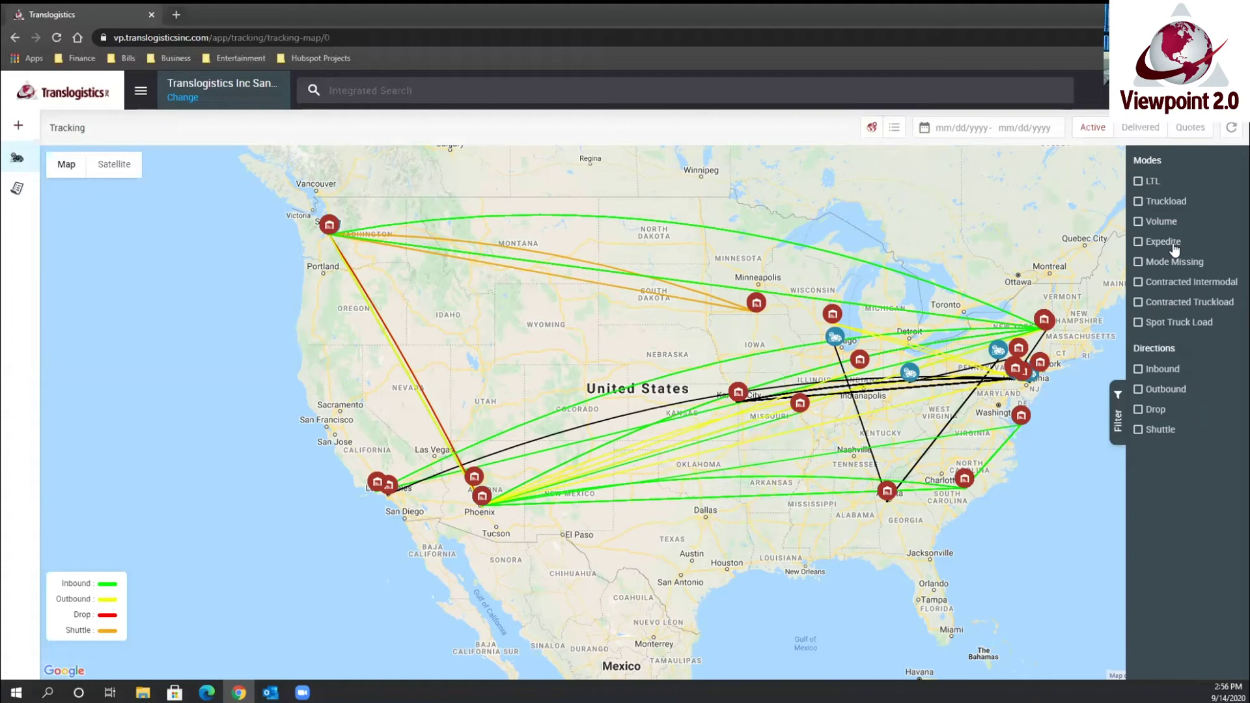
left_click(1156, 377)
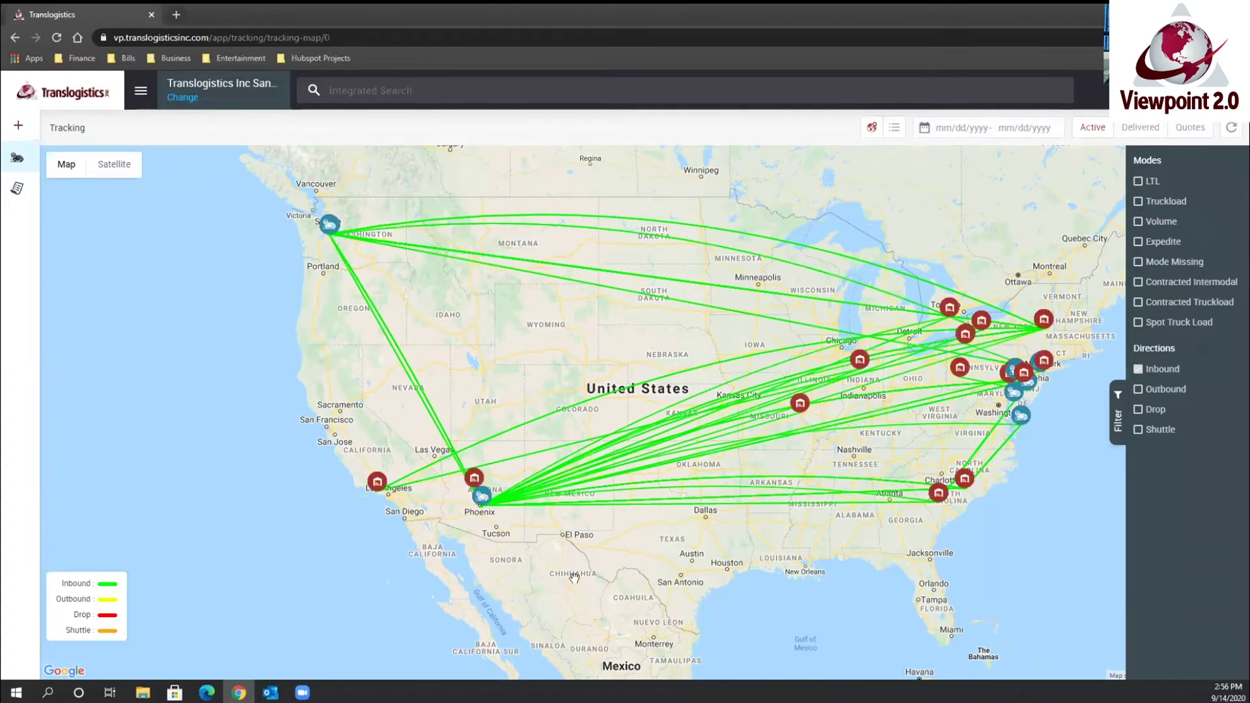
left_click(1116, 412)
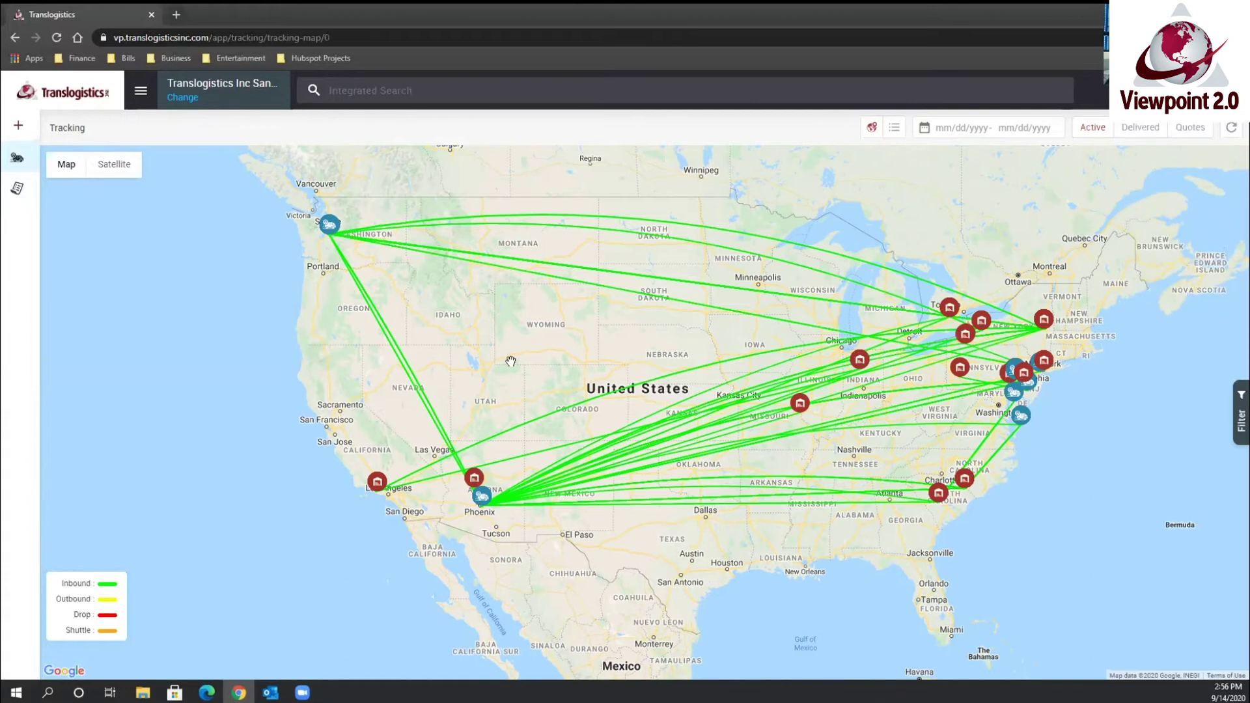
Open the Algona to Schenectady shipment from the Washington State marker and review its references, carrier, BOL instructions, commodities, services and equipment.
left_click(331, 233)
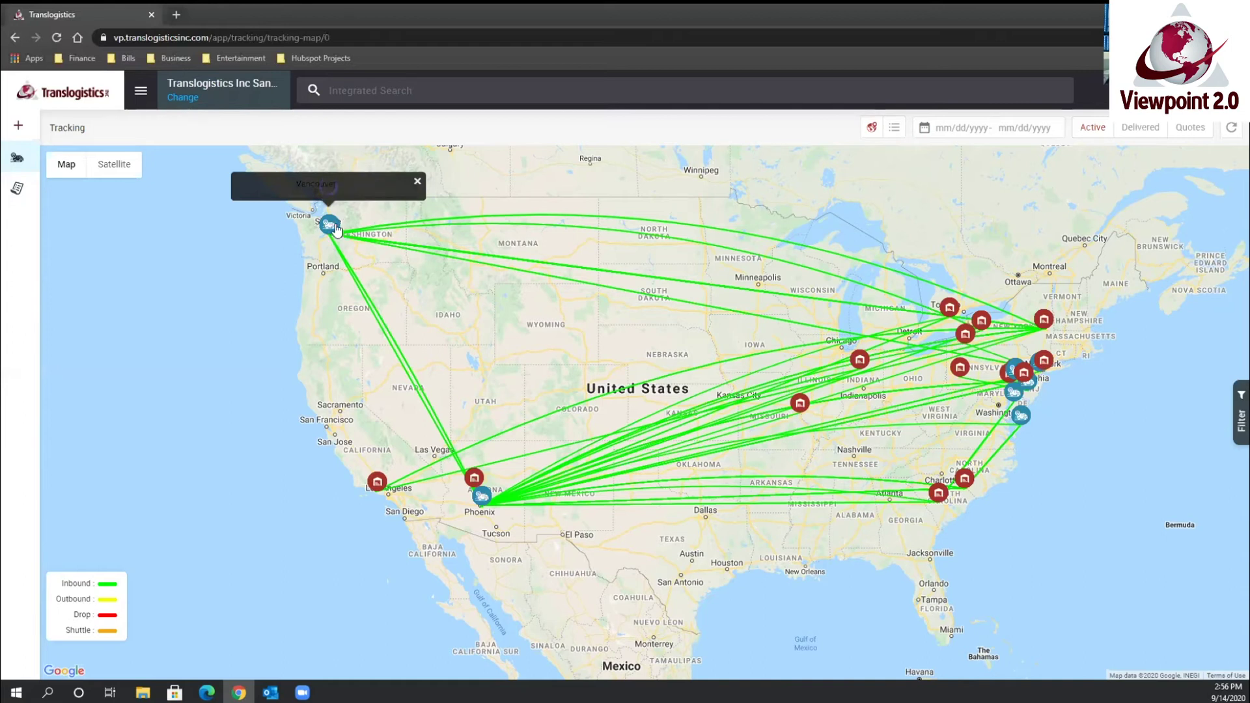
left_click(326, 229)
left_click(308, 192)
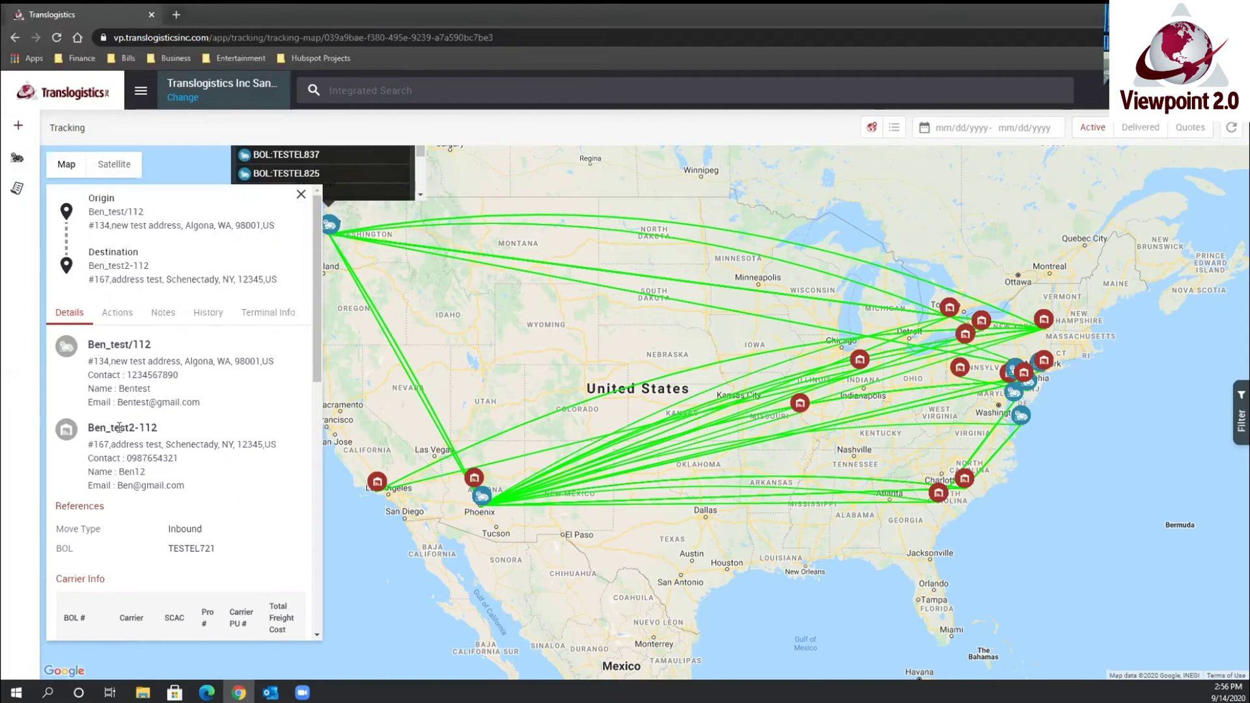
scroll(127, 416, "down", 1)
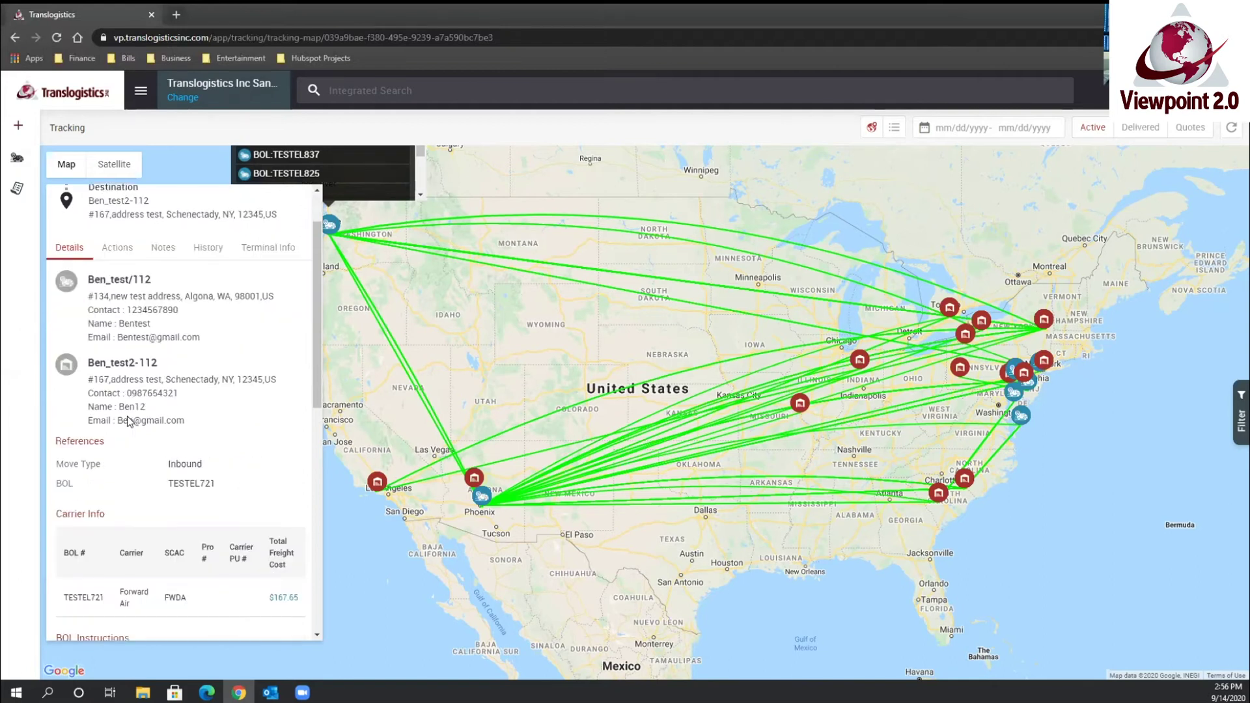
scroll(215, 472, "down", 2)
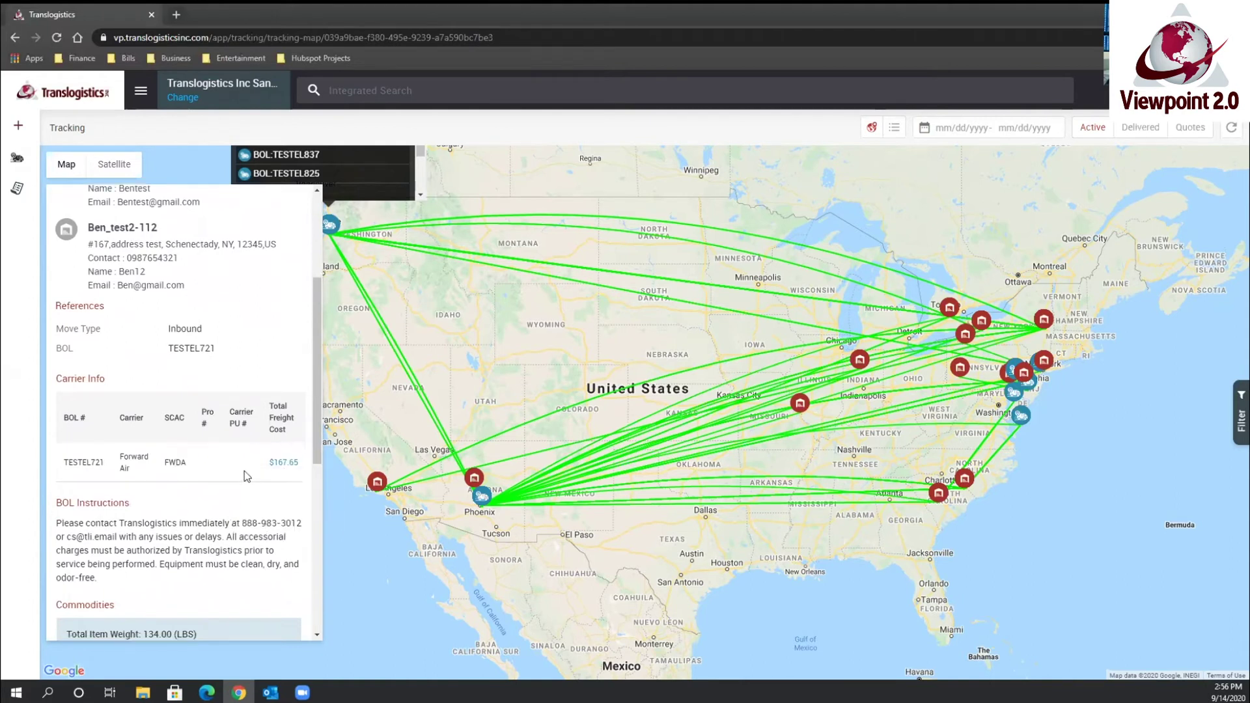
scroll(244, 471, "down", 3)
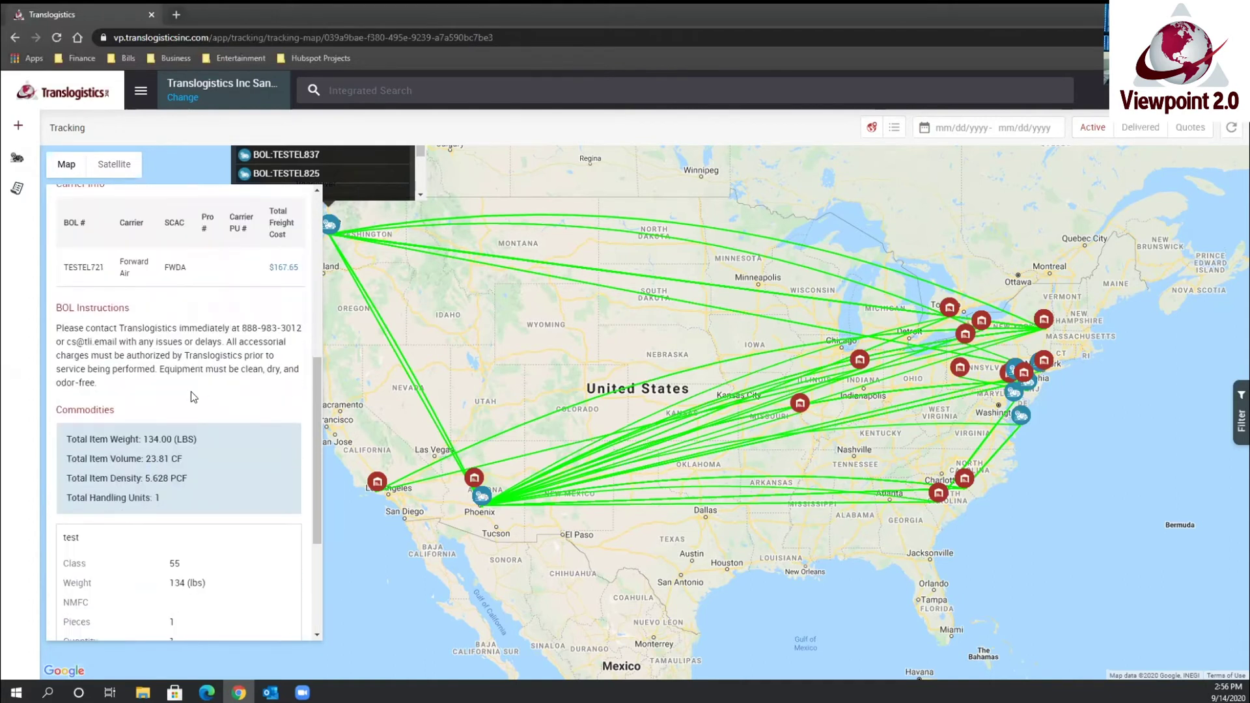
scroll(190, 391, "down", 3)
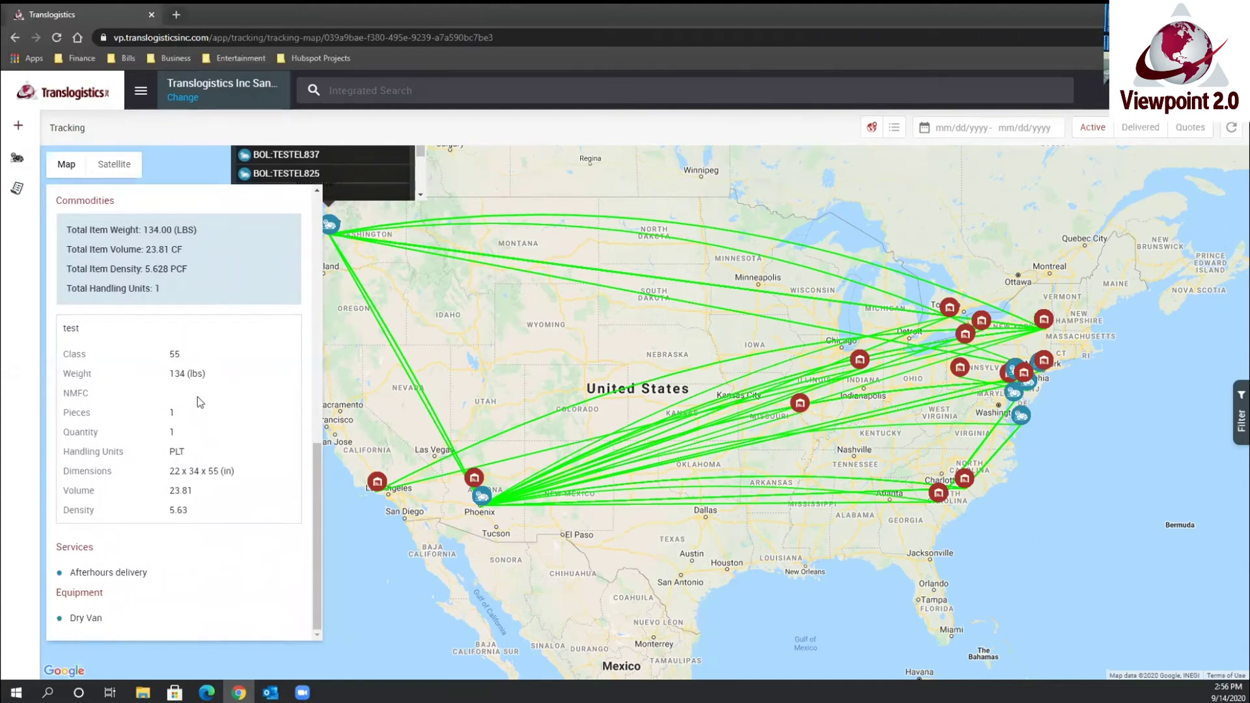
scroll(199, 399, "up", 10)
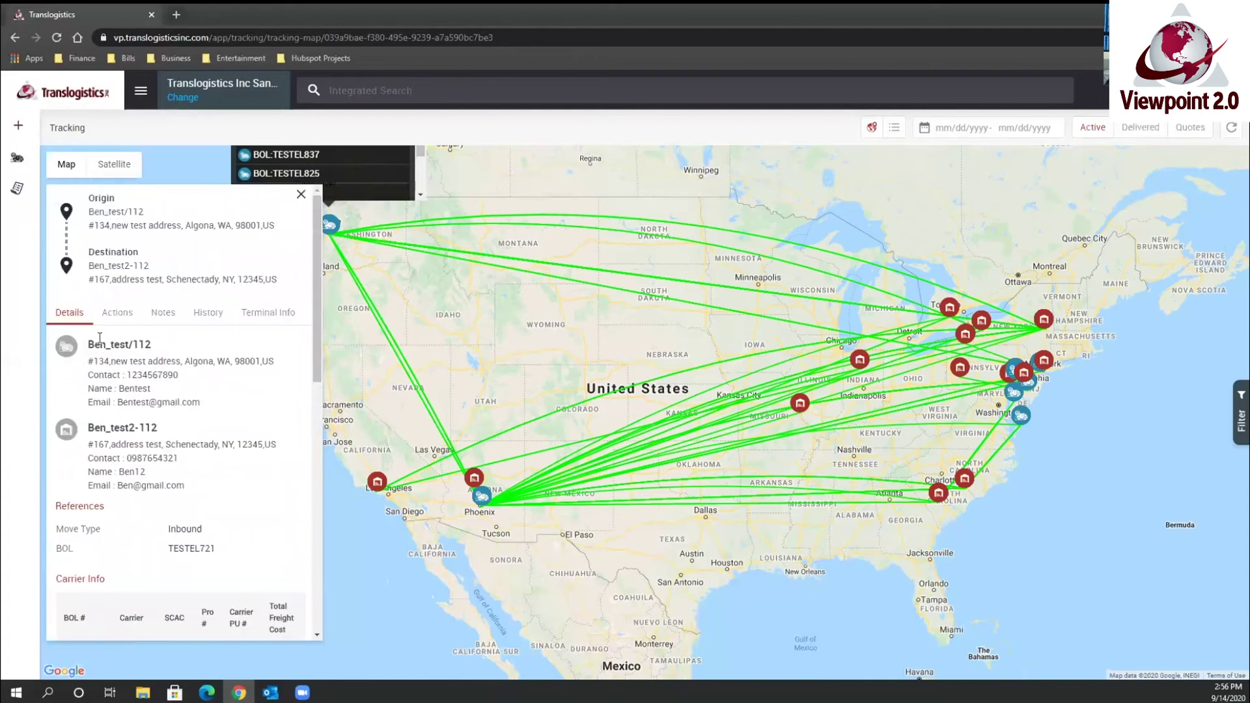
Send Client Services the message "This is hot, please provide update" for the open shipment.
left_click(117, 313)
left_click(126, 382)
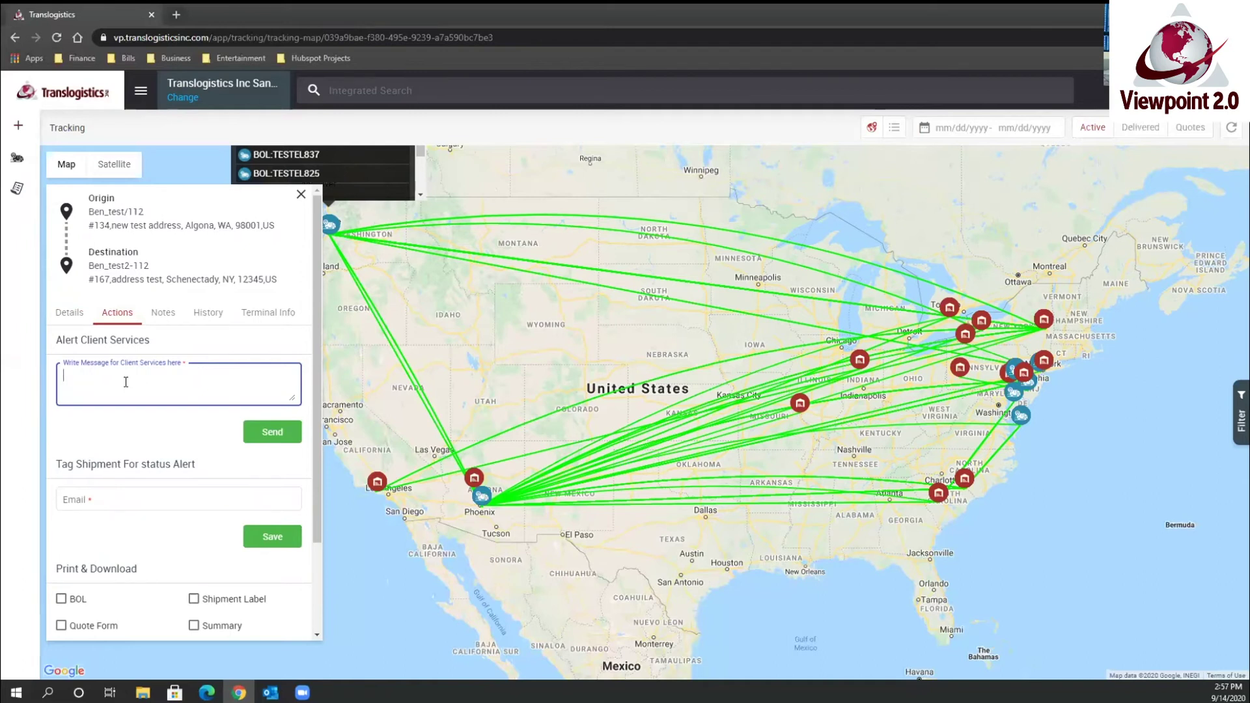
type("This is hot, please provide update")
left_click(264, 424)
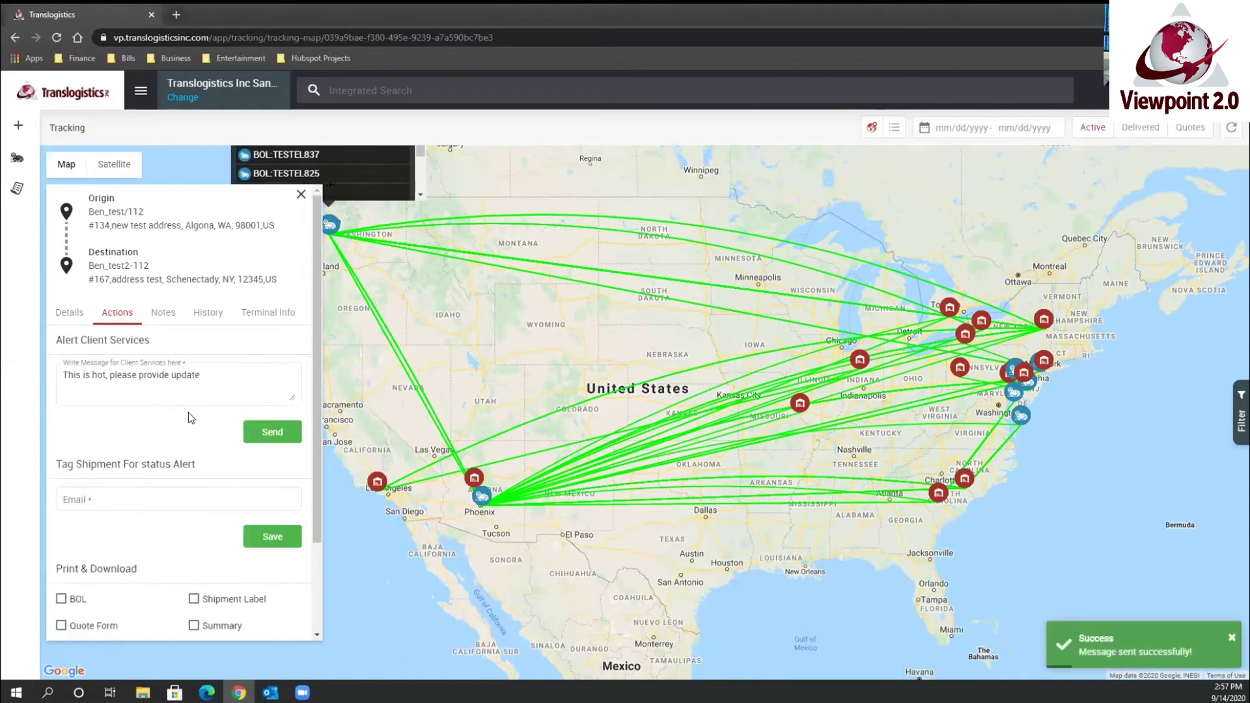
Look at the shipment's status alert email field and its print and download options, leaving the email empty.
scroll(148, 475, "down", 1)
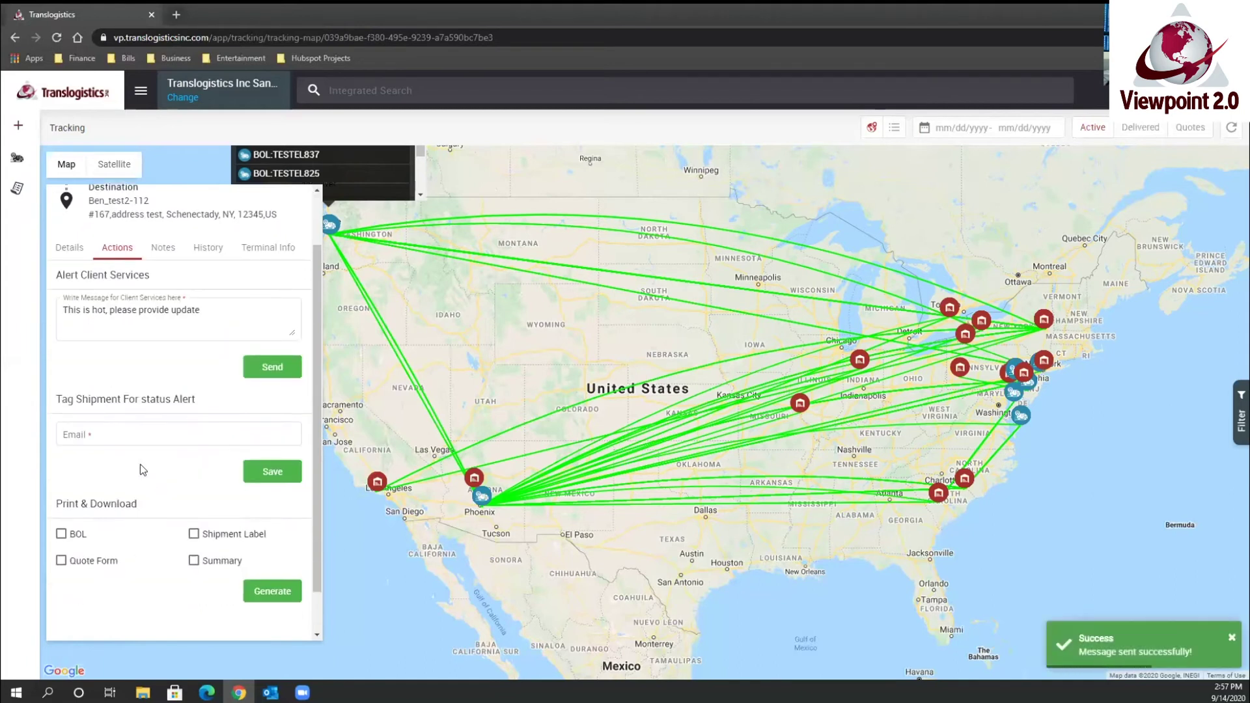
left_click(113, 435)
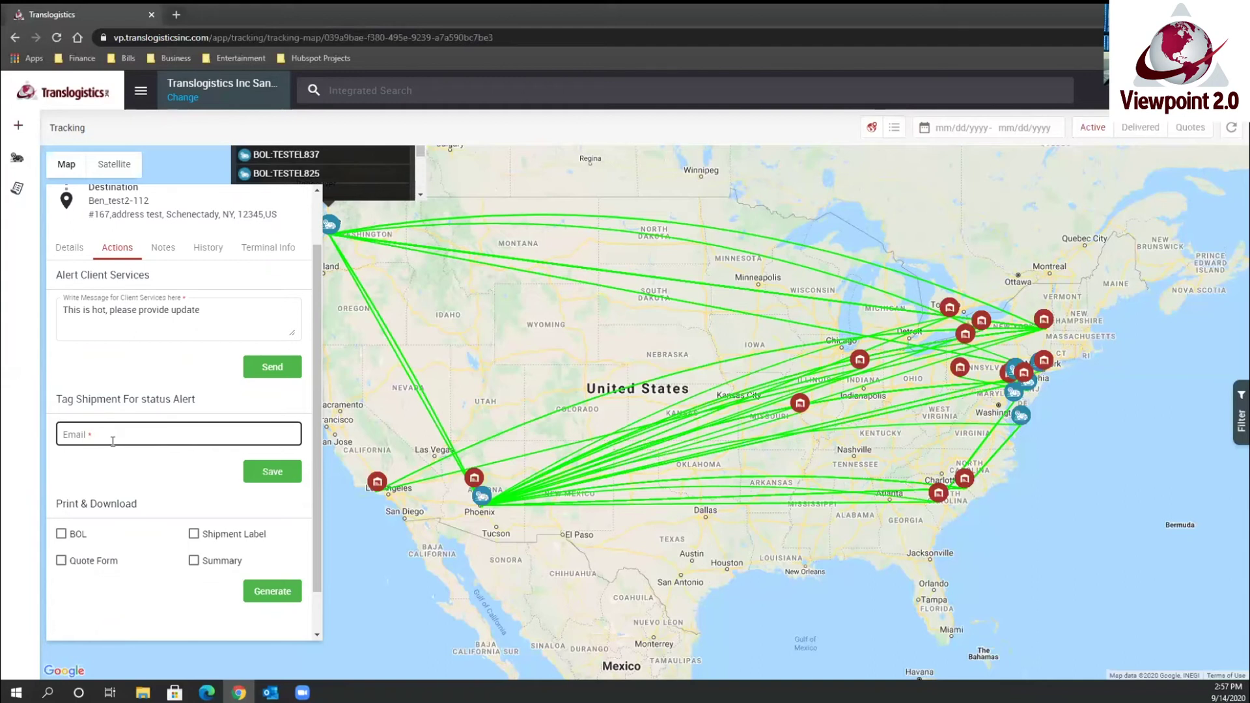
left_click(120, 457)
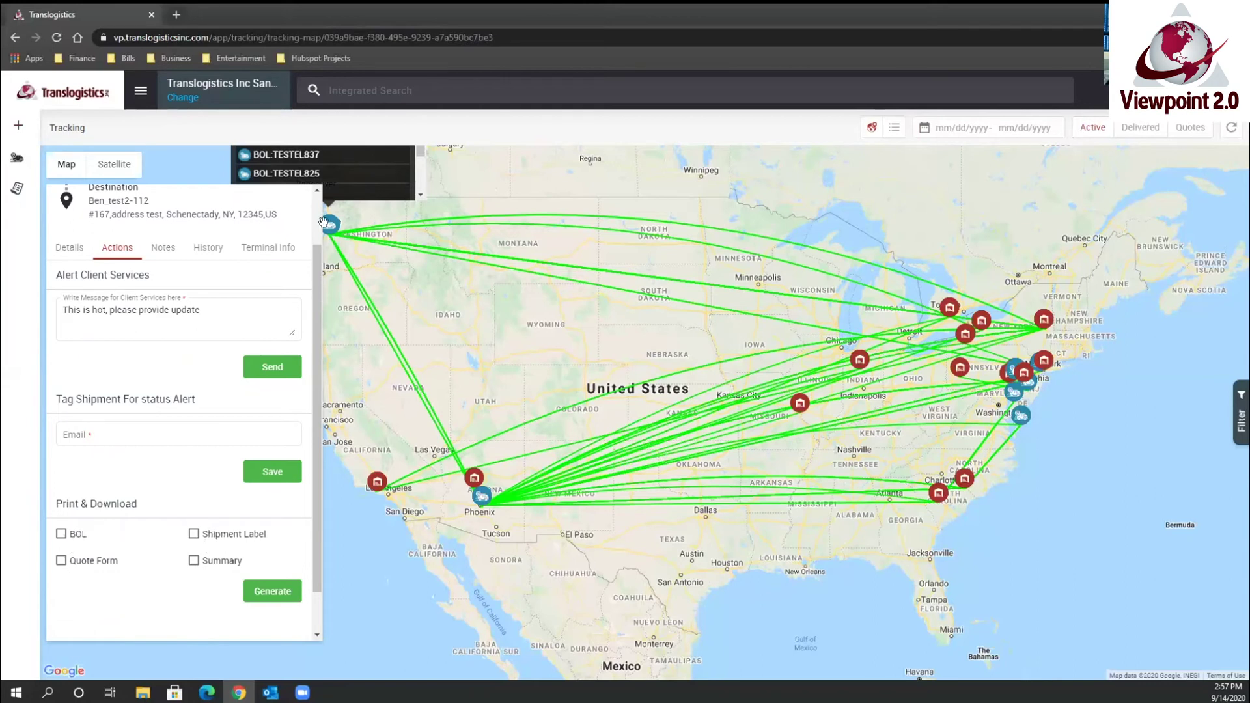
View the shipment's History and close its information to return to the full map.
left_click(209, 258)
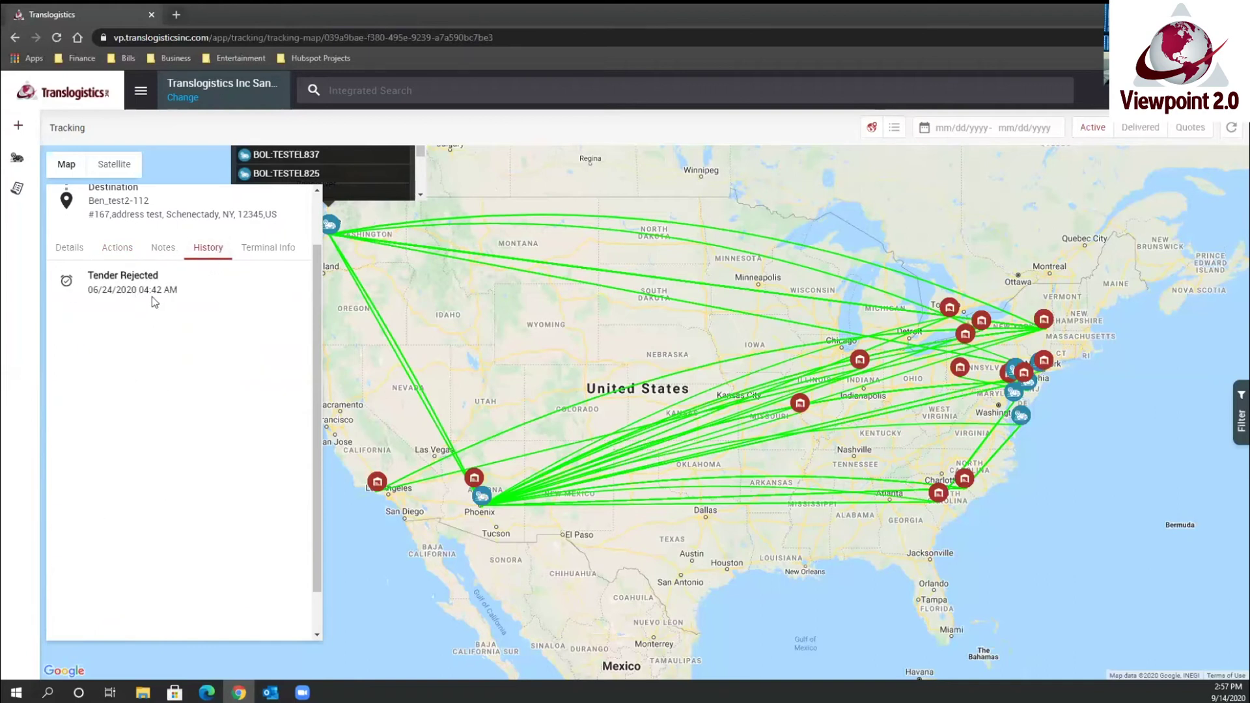
scroll(145, 377, "up", 2)
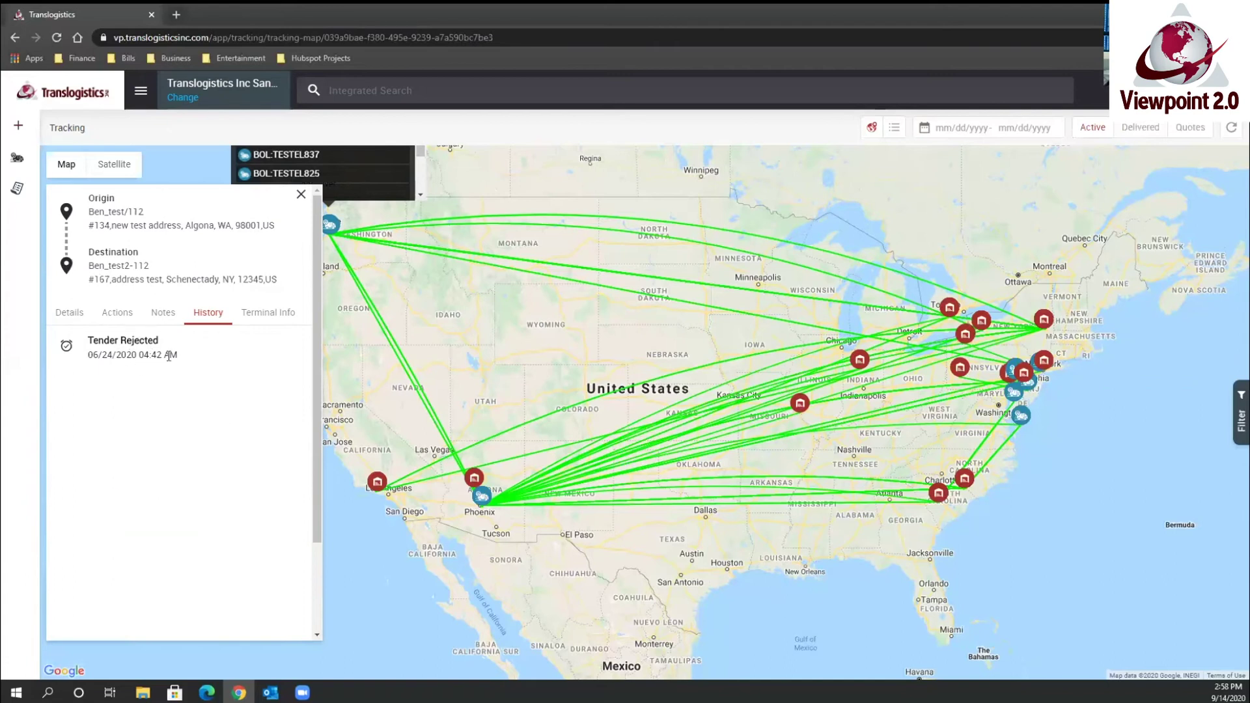
left_click(359, 404)
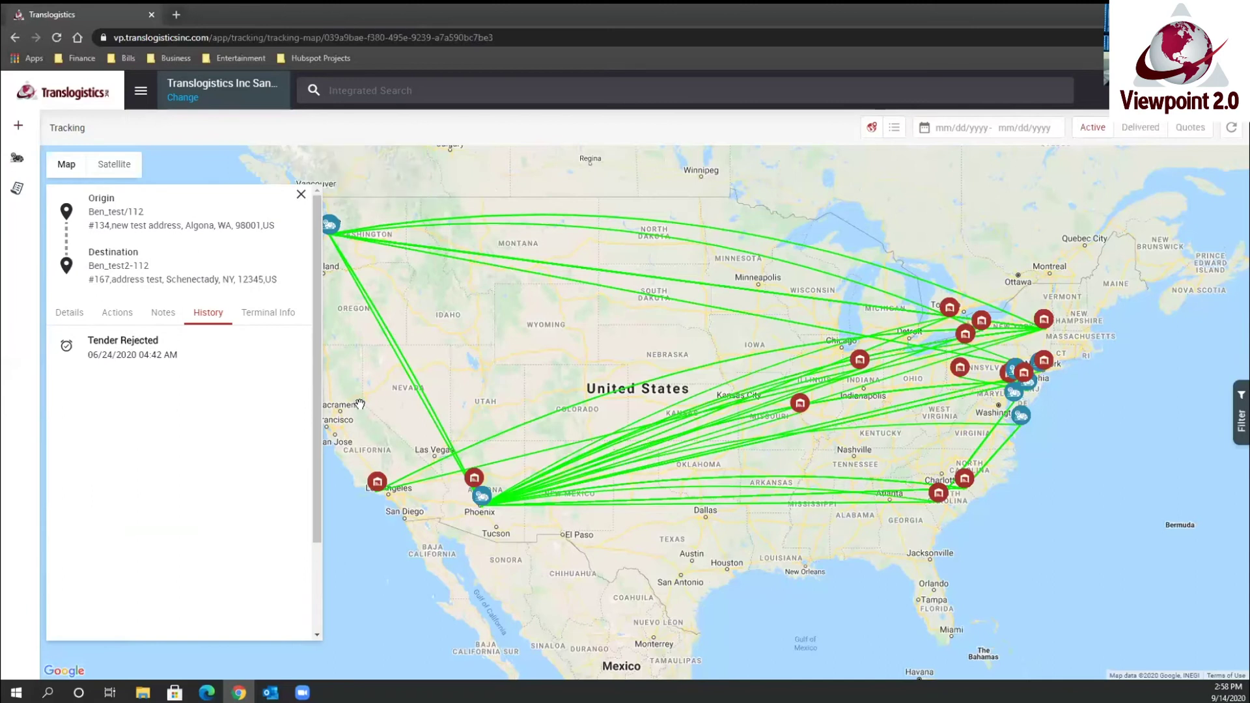
left_click(301, 196)
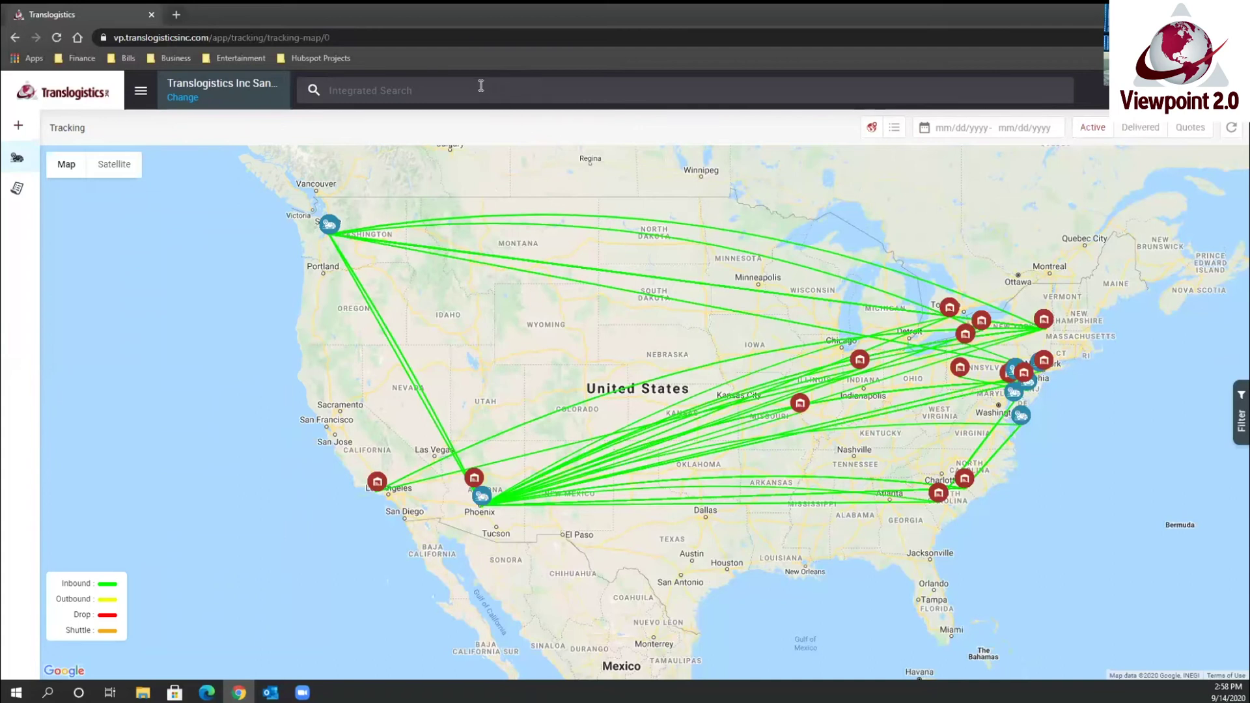
Search all shipments for 268, open the first matching quote number and review its full shipment details.
type("268")
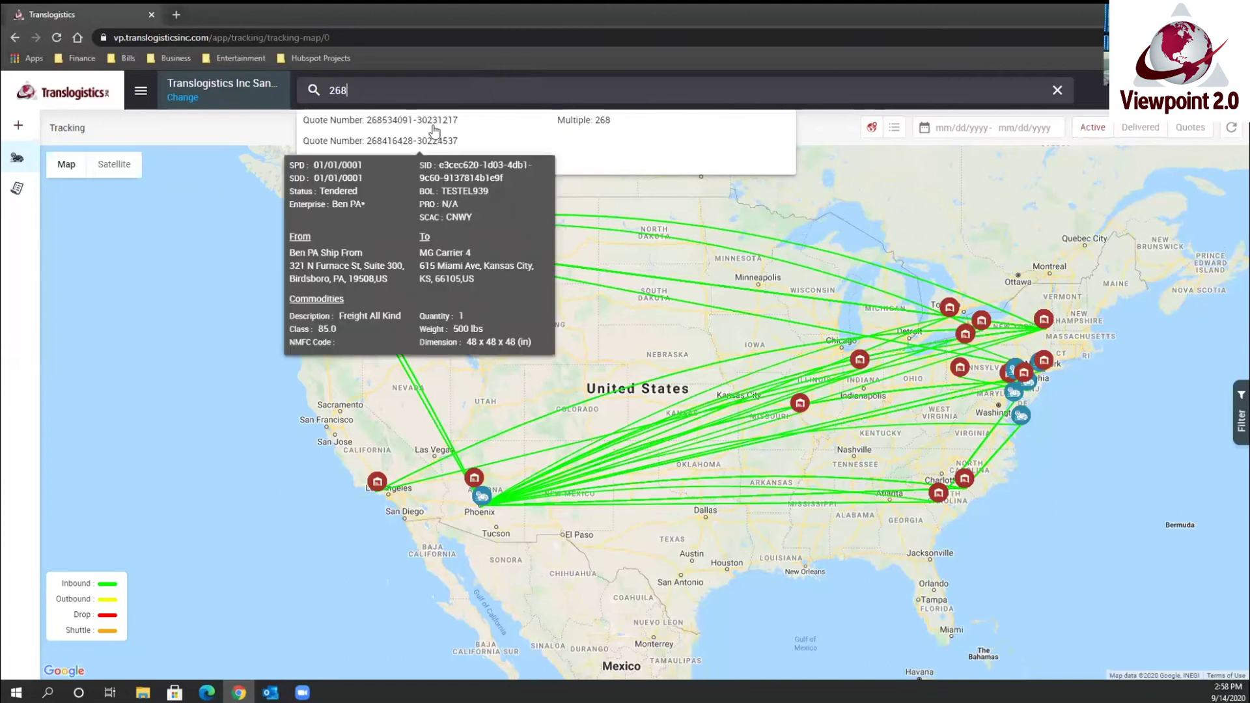
left_click(433, 121)
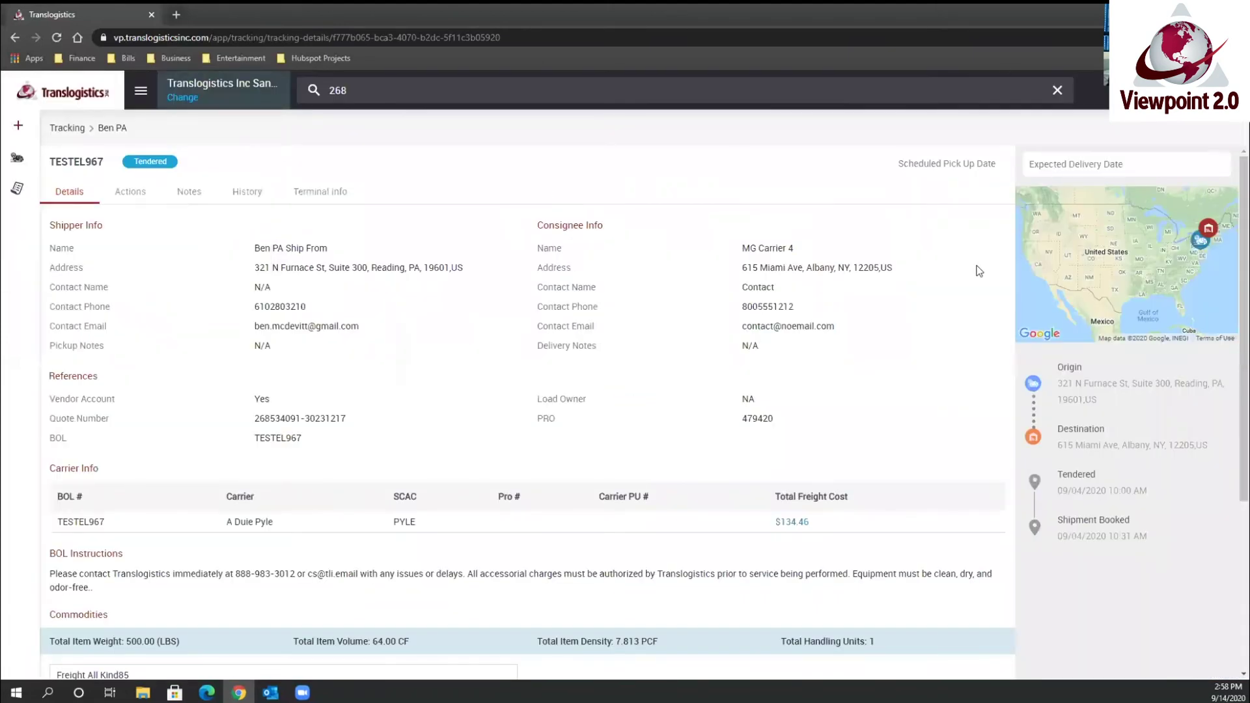
scroll(183, 310, "down", 4)
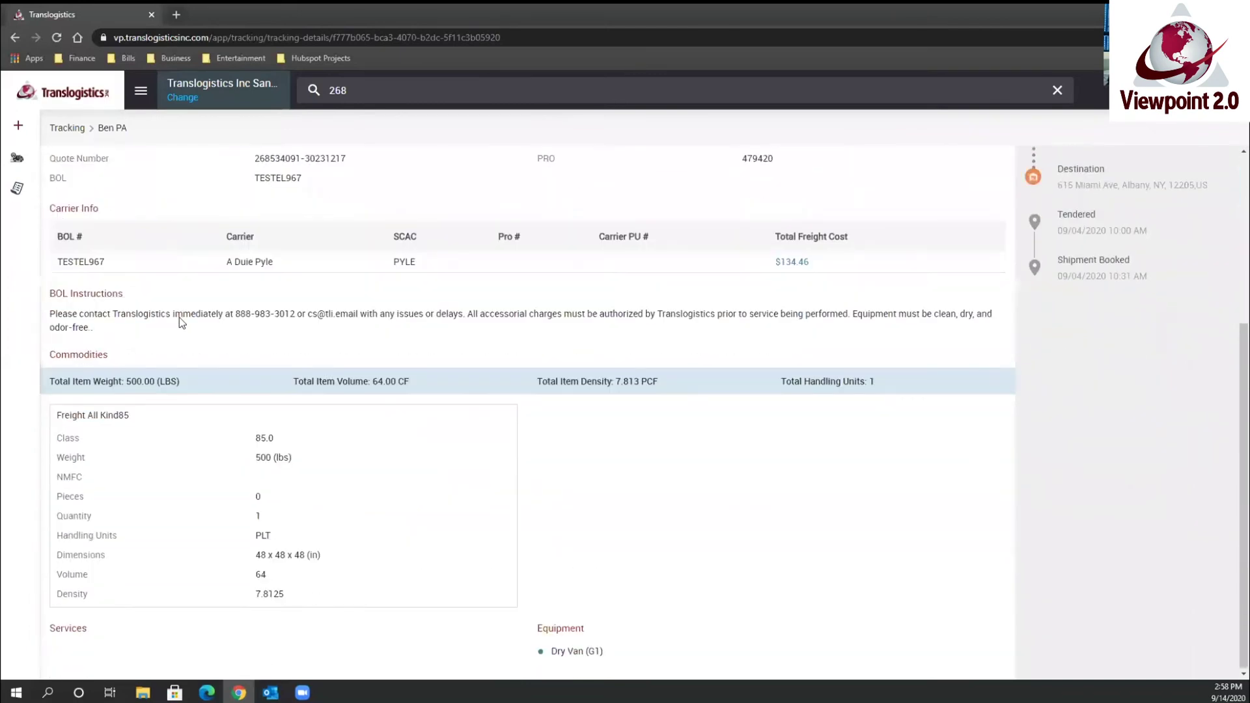
scroll(178, 318, "up", 4)
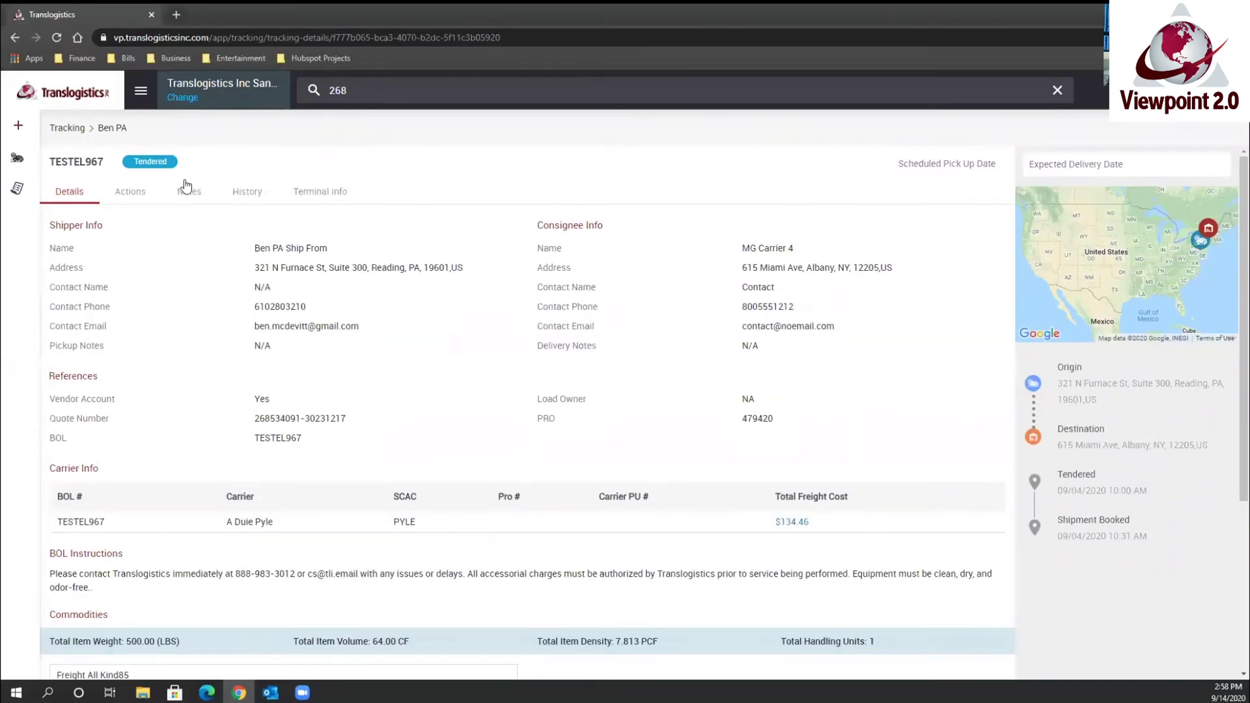
Return to the shipment tracking overview and switch from the map to the Tracking Grid.
left_click(20, 158)
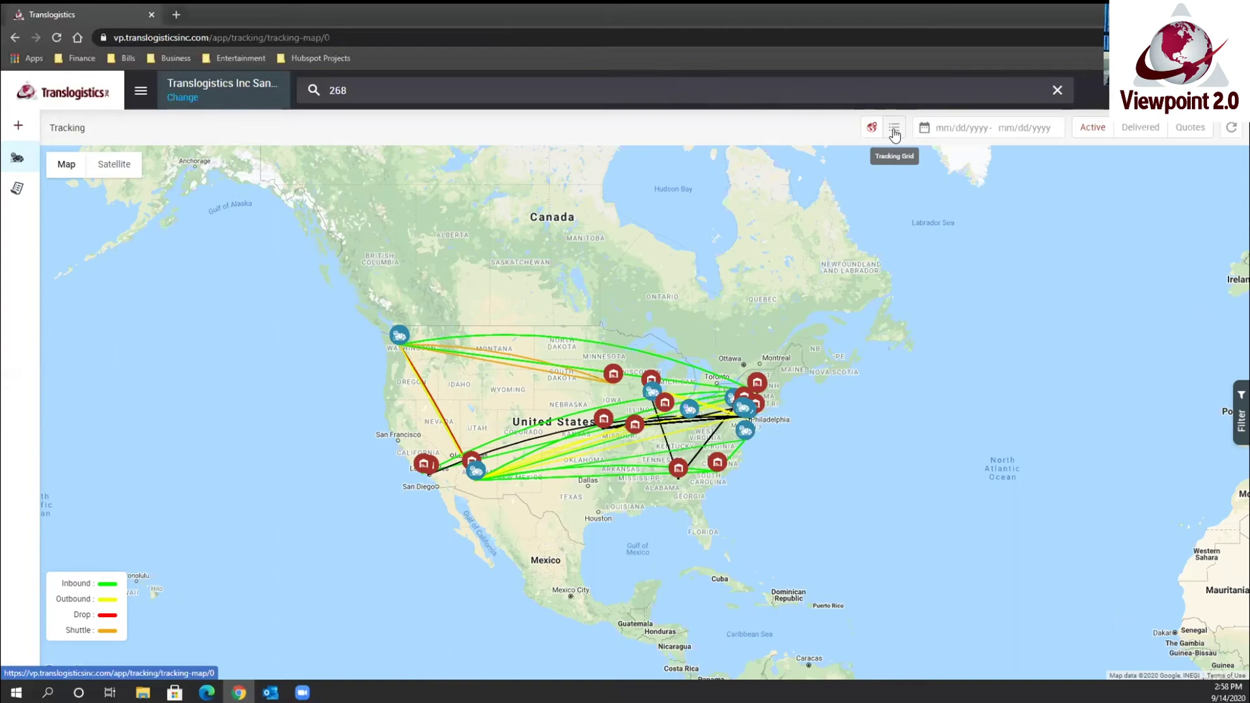
left_click(894, 130)
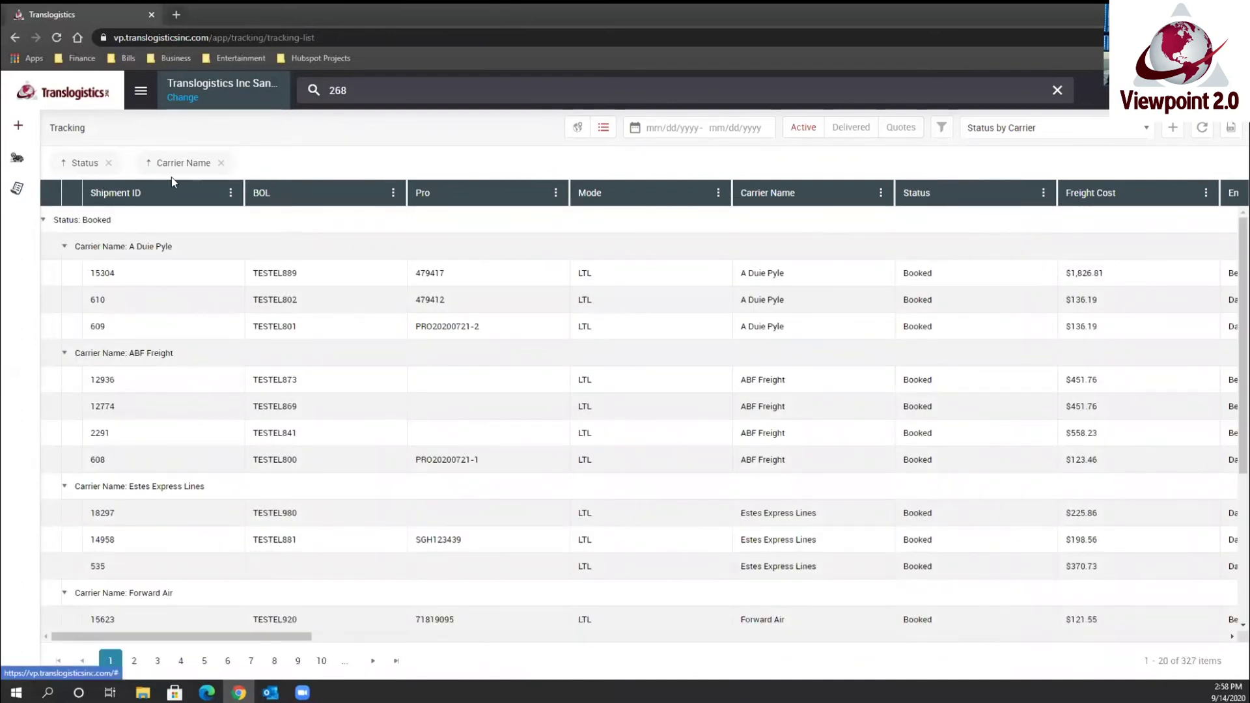
left_click(42, 221)
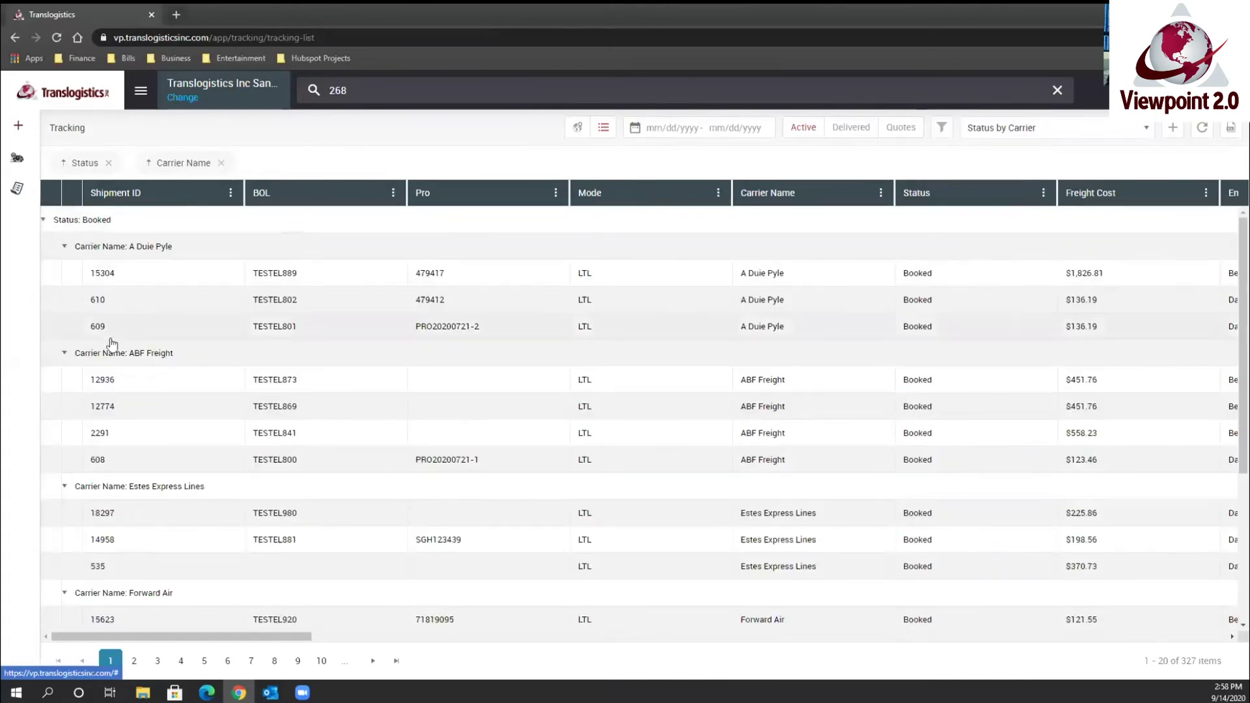
Open the first A Duie Pyle shipment, TESTEL889, review its details, and return to the tracking grid.
left_click(188, 281)
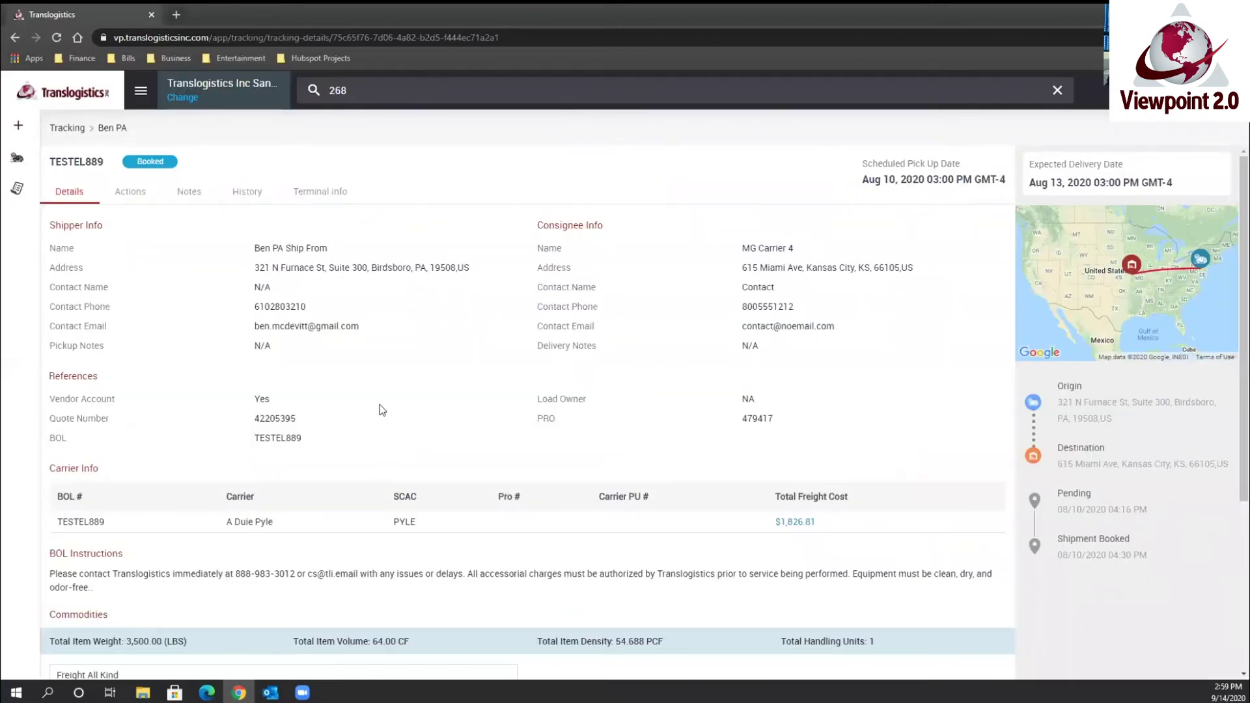
scroll(407, 410, "down", 1)
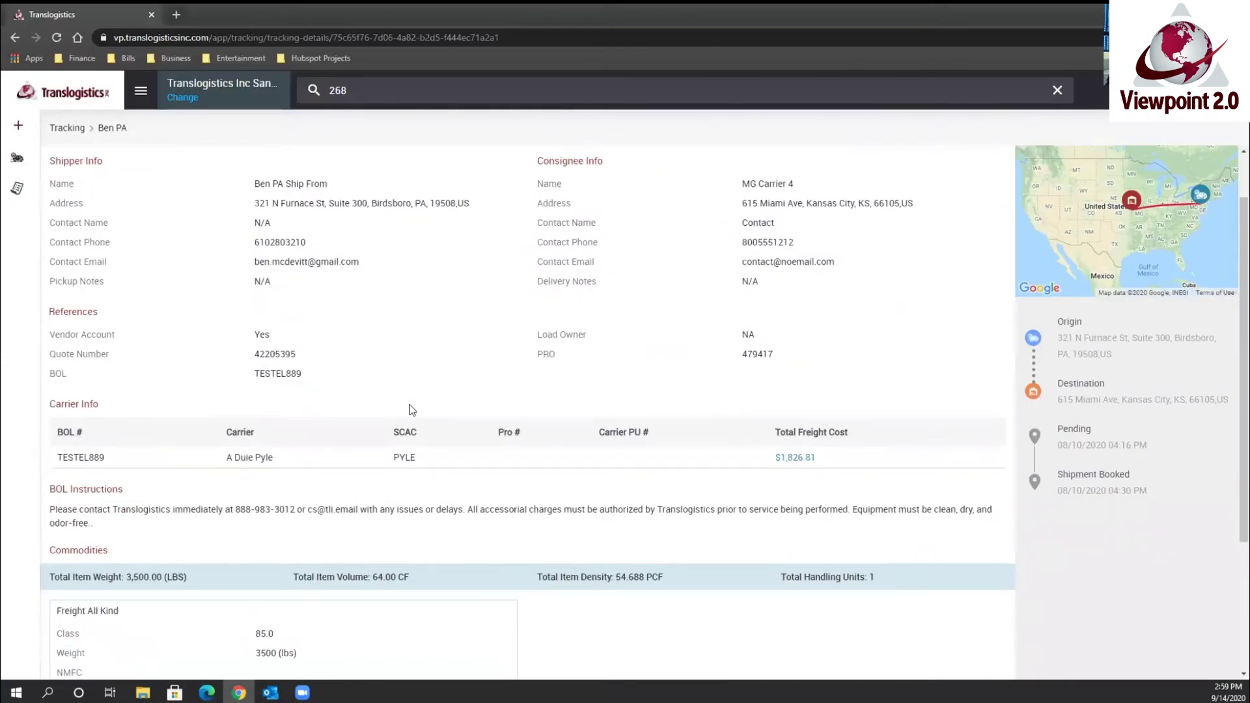
scroll(407, 410, "up", 1)
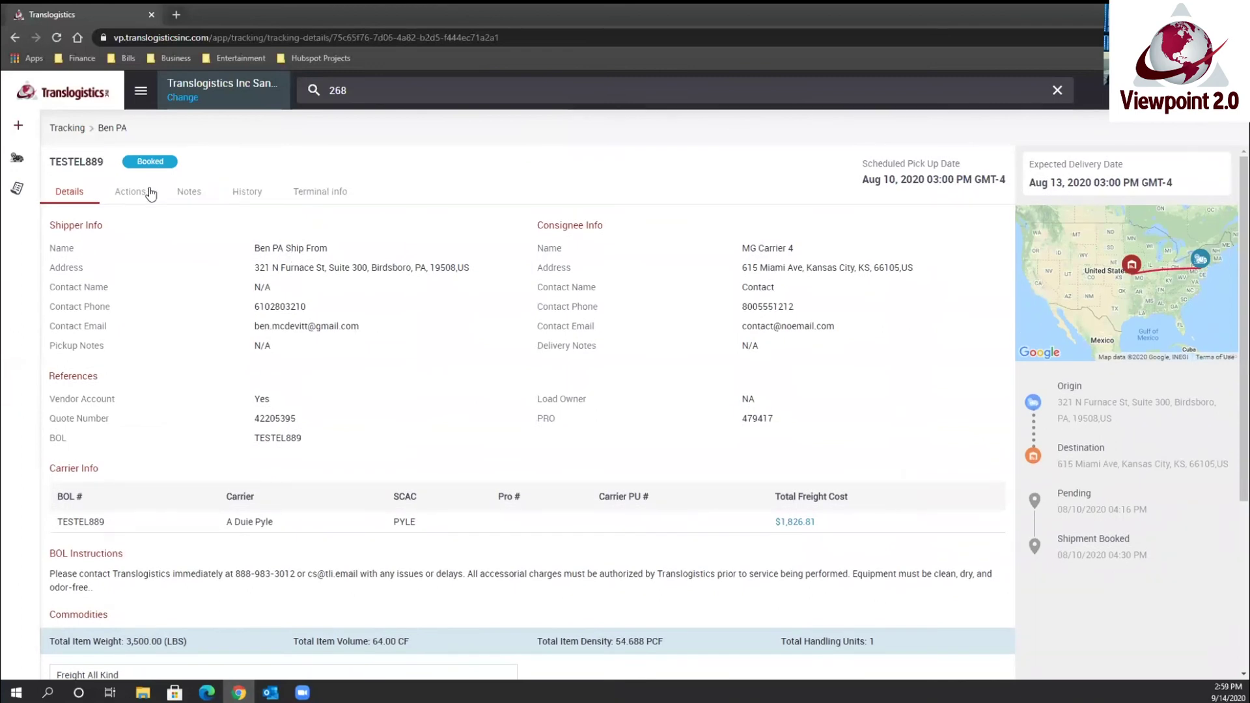
left_click(78, 134)
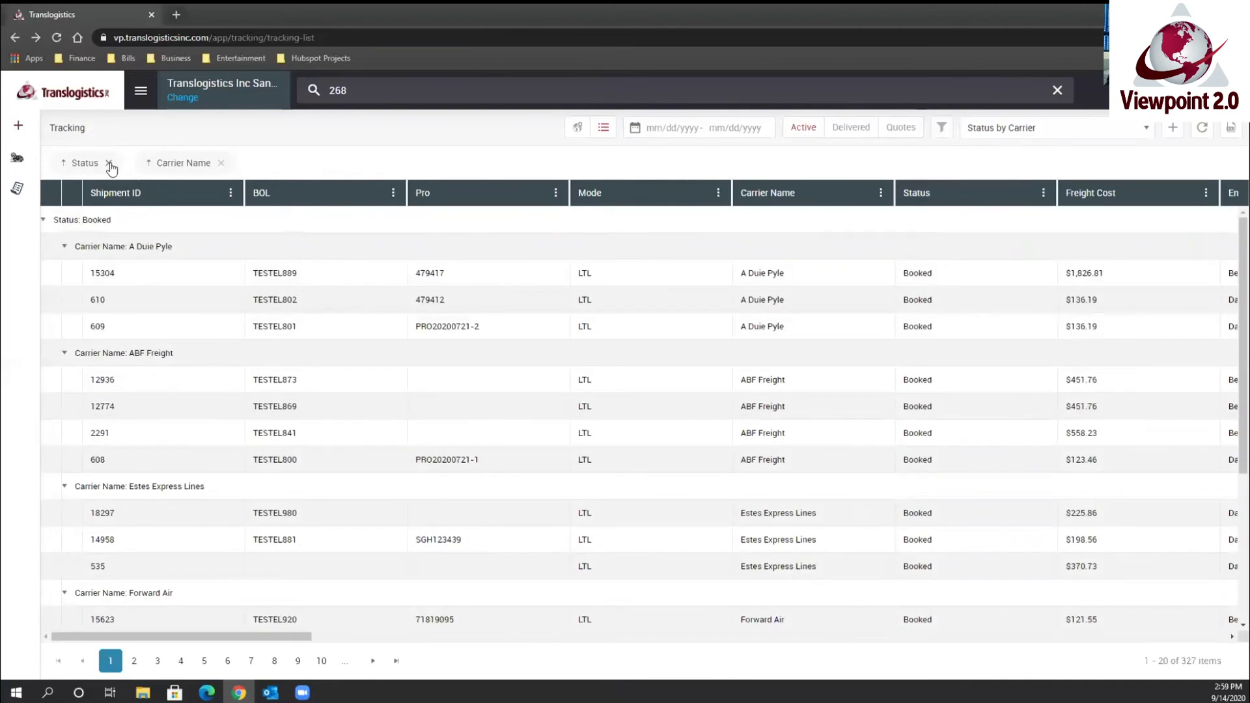
Remove the Status grouping from the tracking grid and apply the saved In Transit filter.
left_click(109, 163)
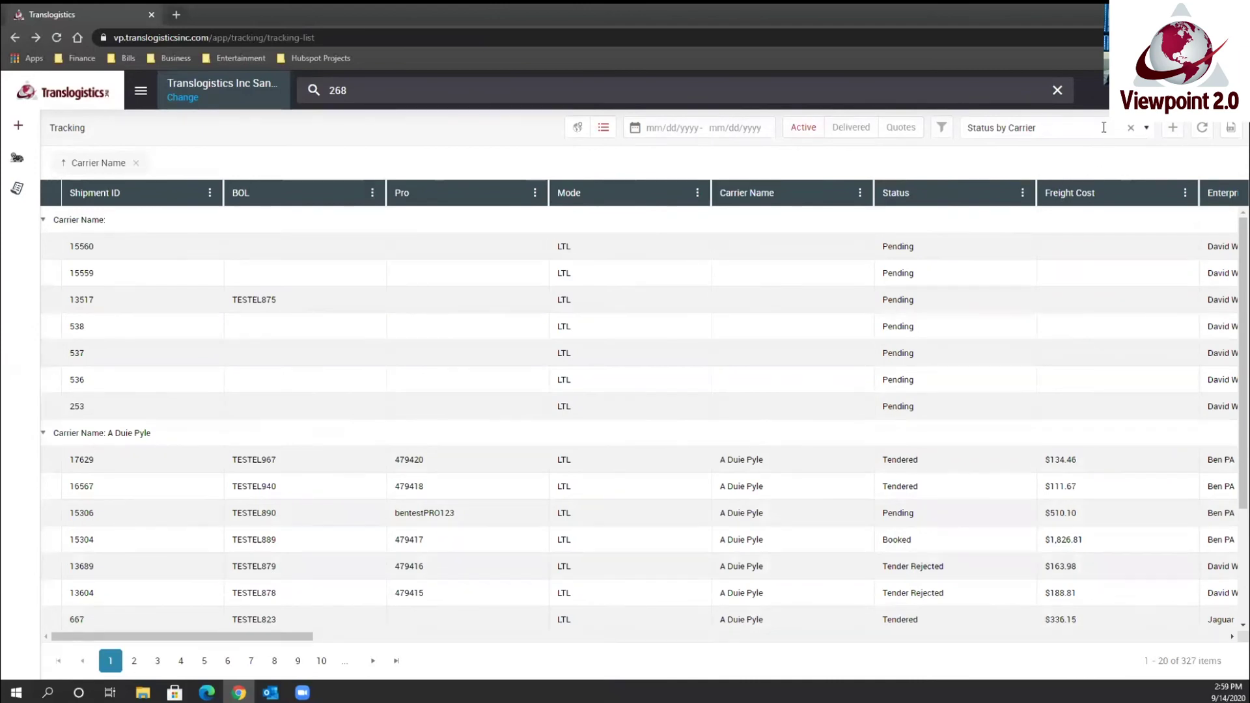
left_click(1148, 131)
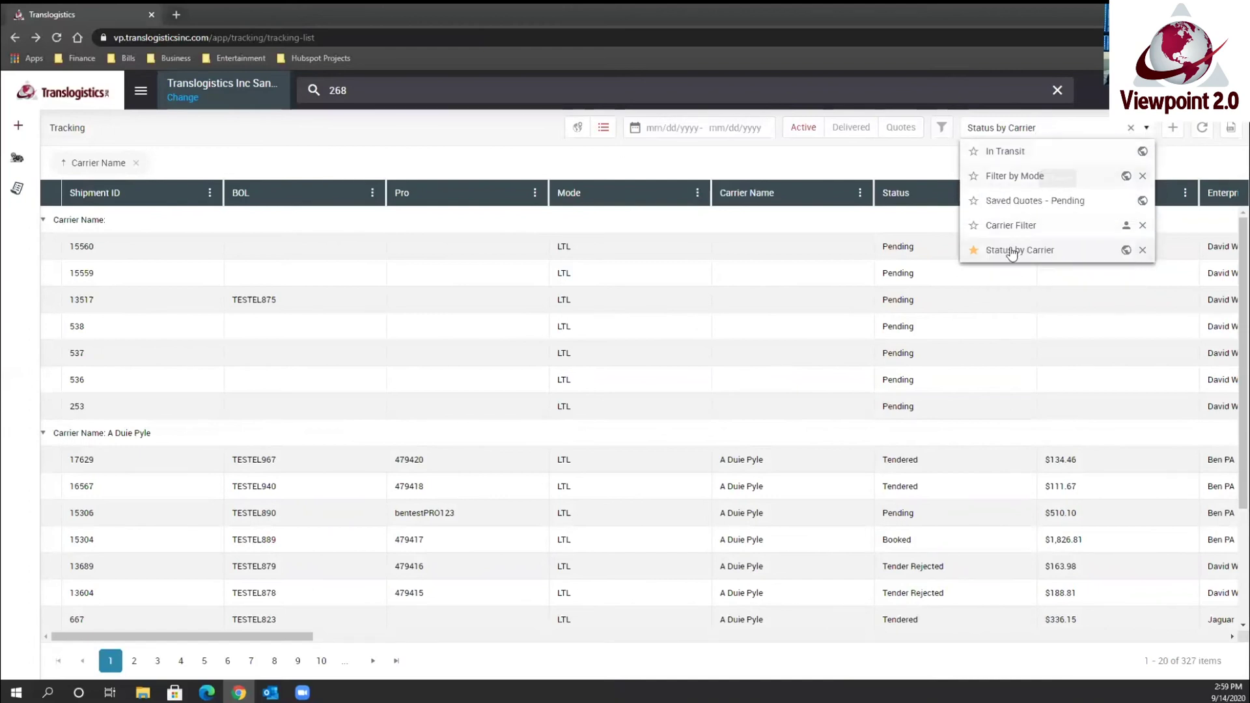
left_click(1028, 153)
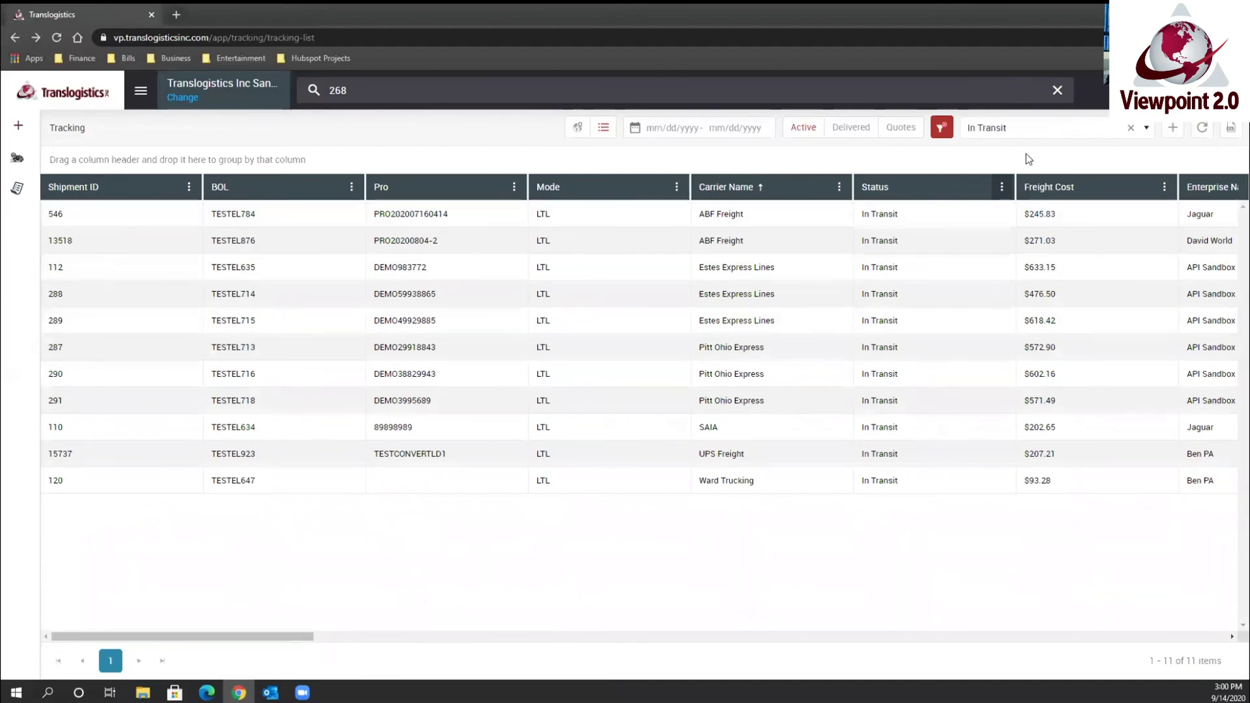
Apply the Saved Quotes - Pending filter to the grid and look at the Status column's sort, column and filter options.
left_click(1146, 127)
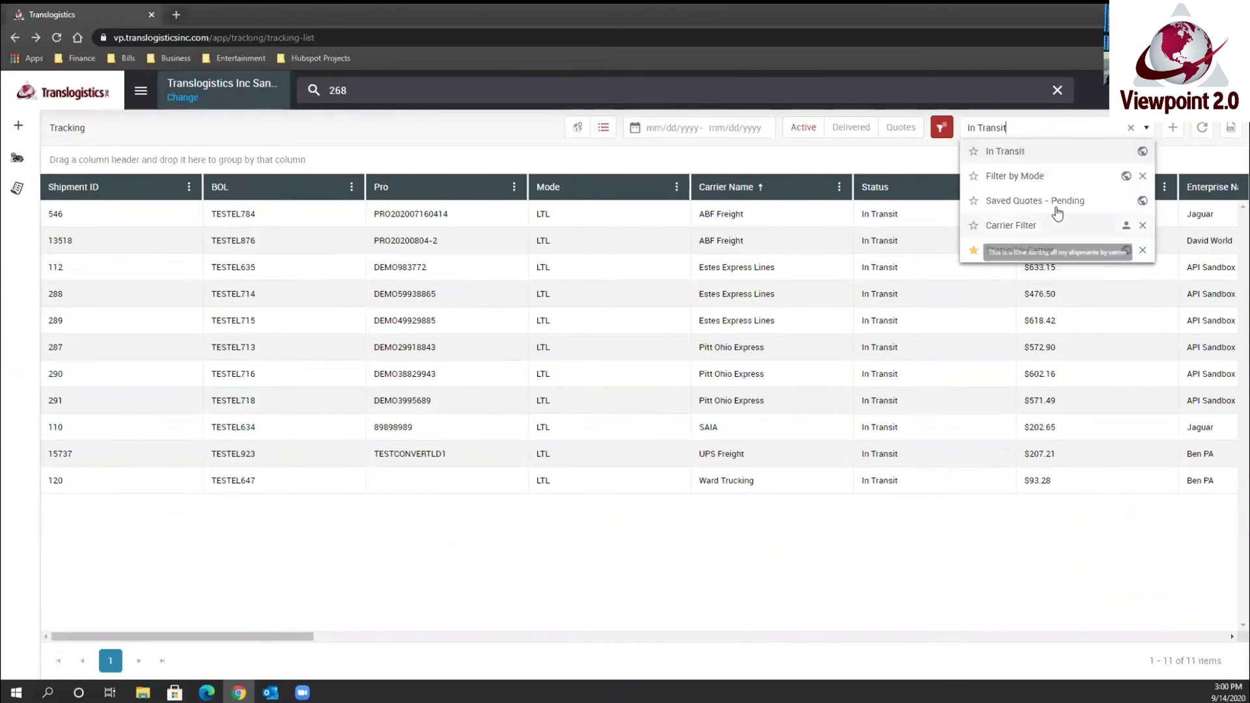
left_click(1053, 202)
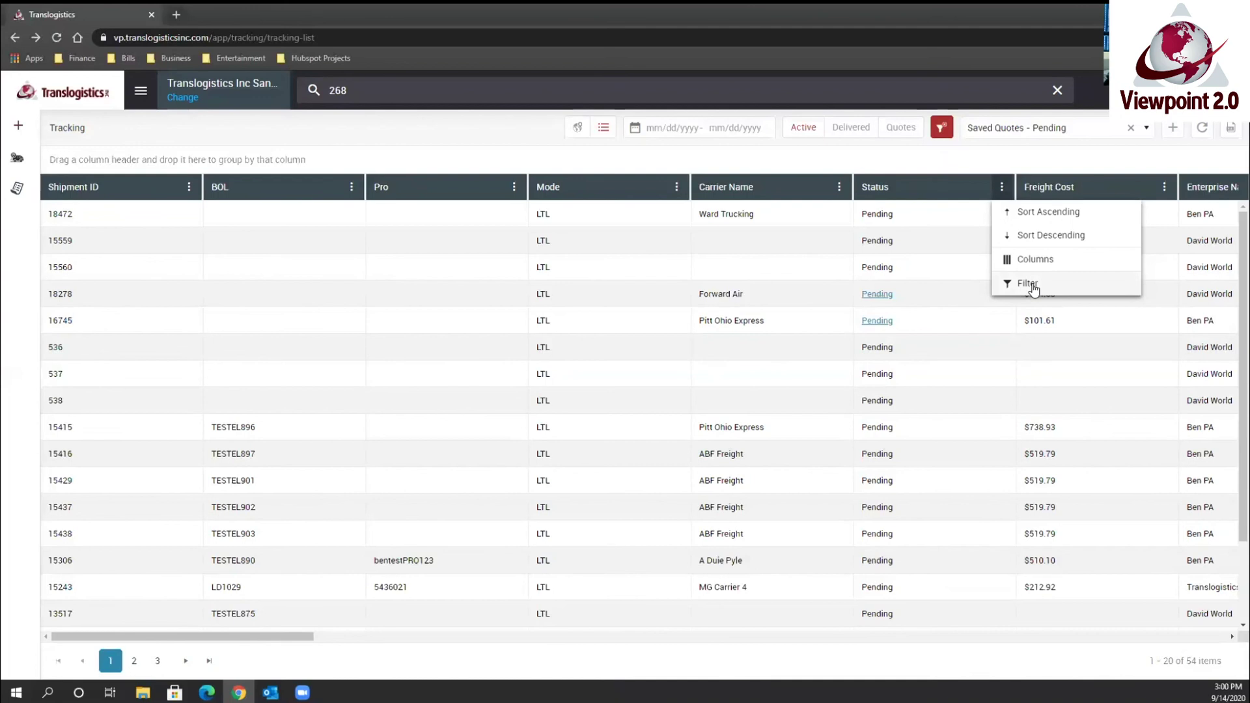
left_click(1003, 190)
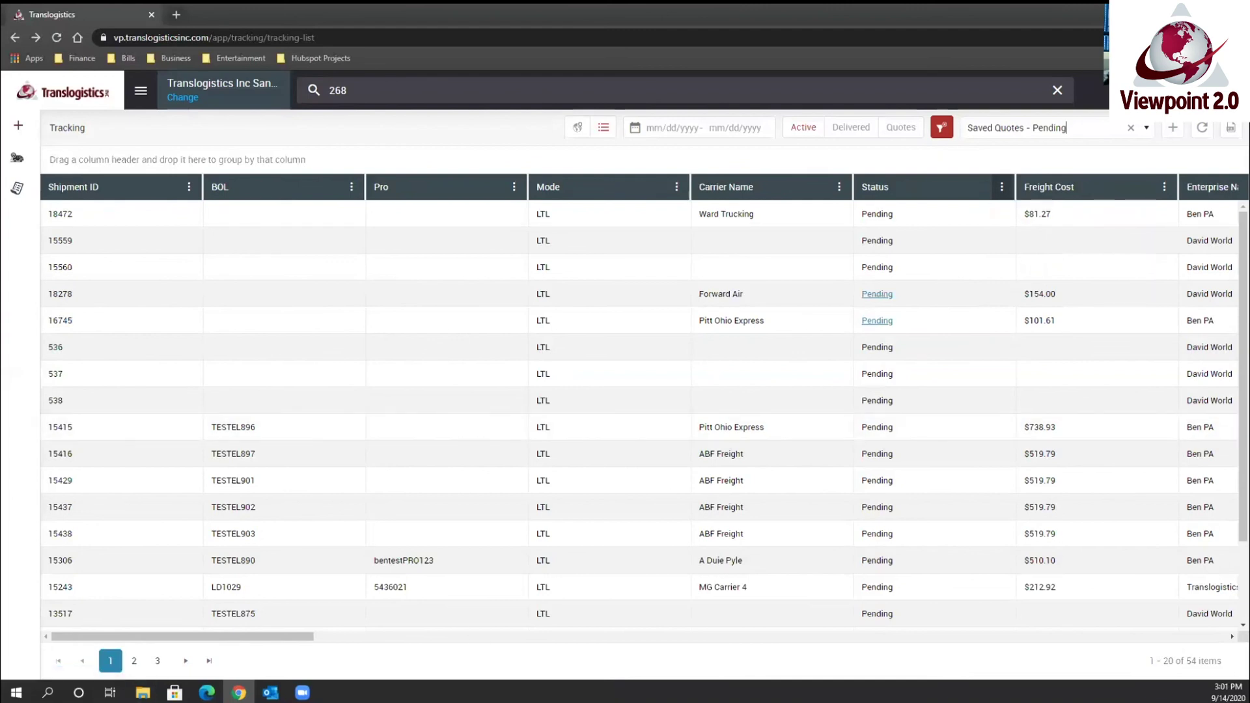
Return from the tracking grid to the shipment tracking map.
left_click(22, 183)
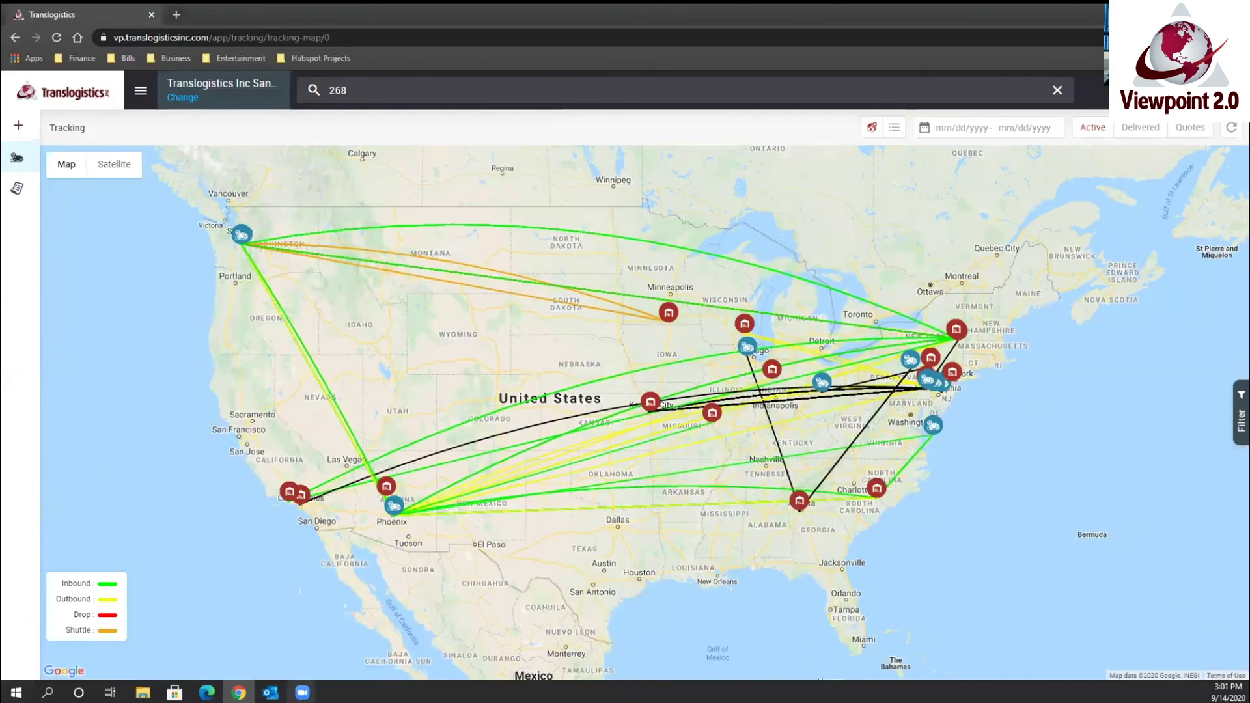
mouse_move(302, 692)
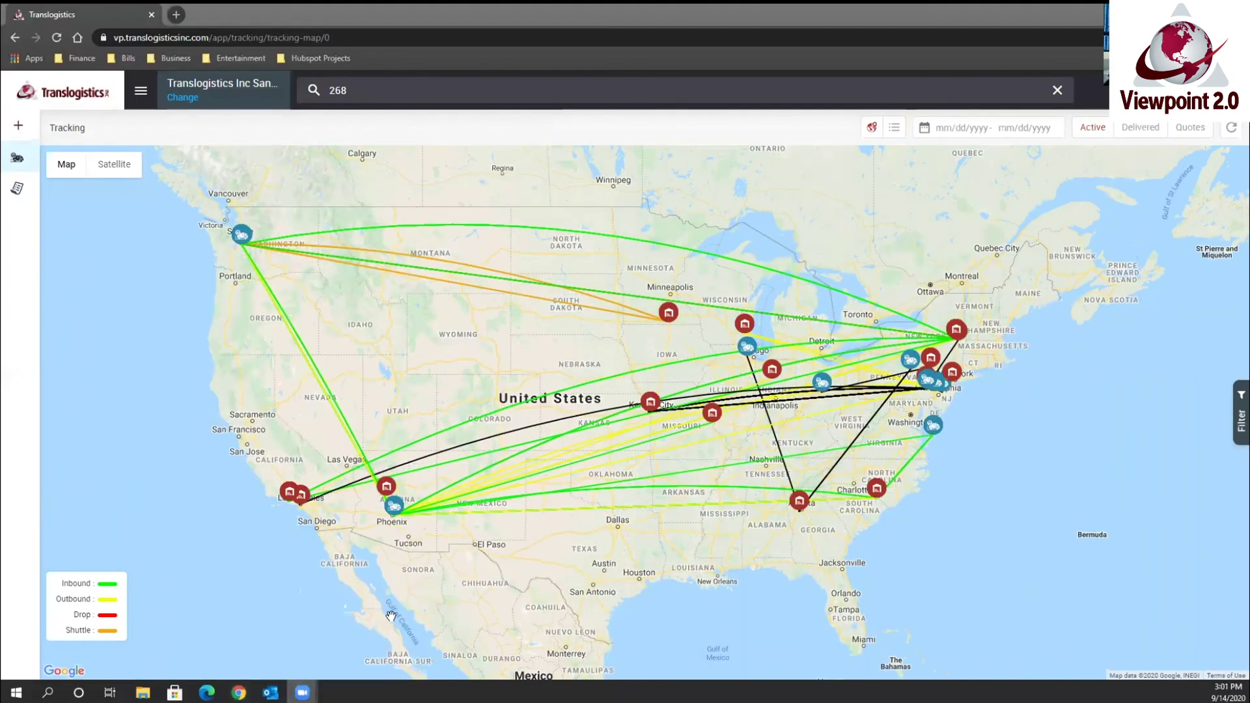